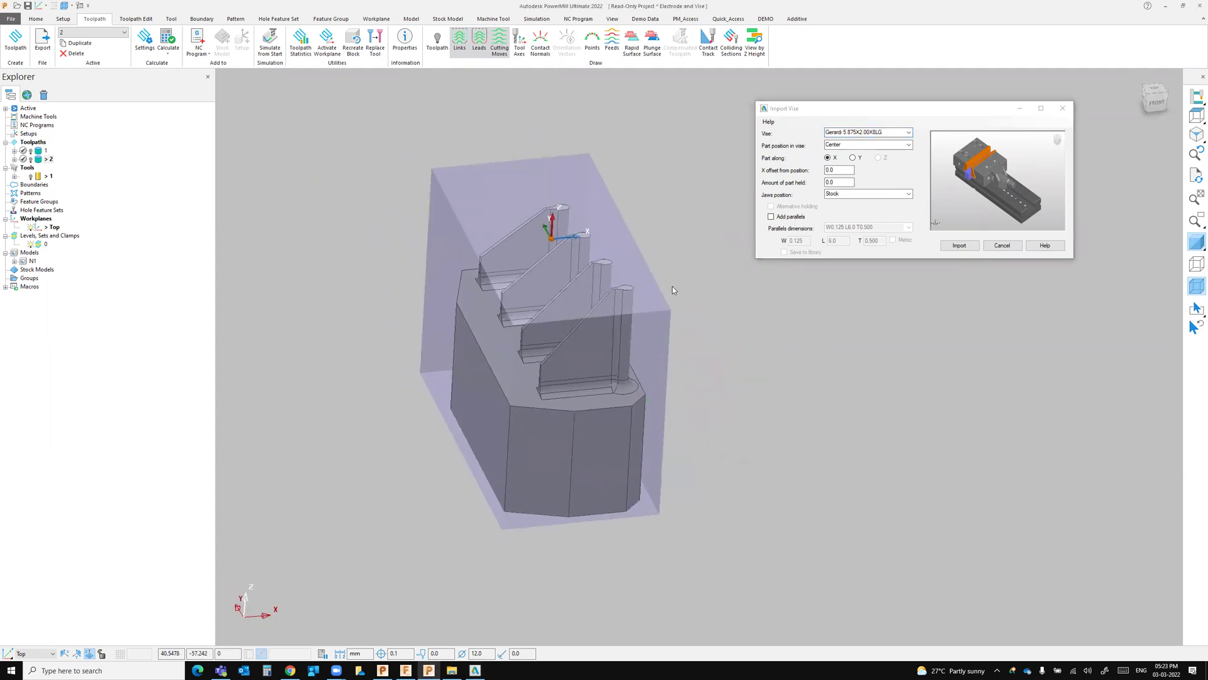
- Inspect the electrode from several angles, including the top plan view, then return to isometric
scroll(692, 327, "up", 2)
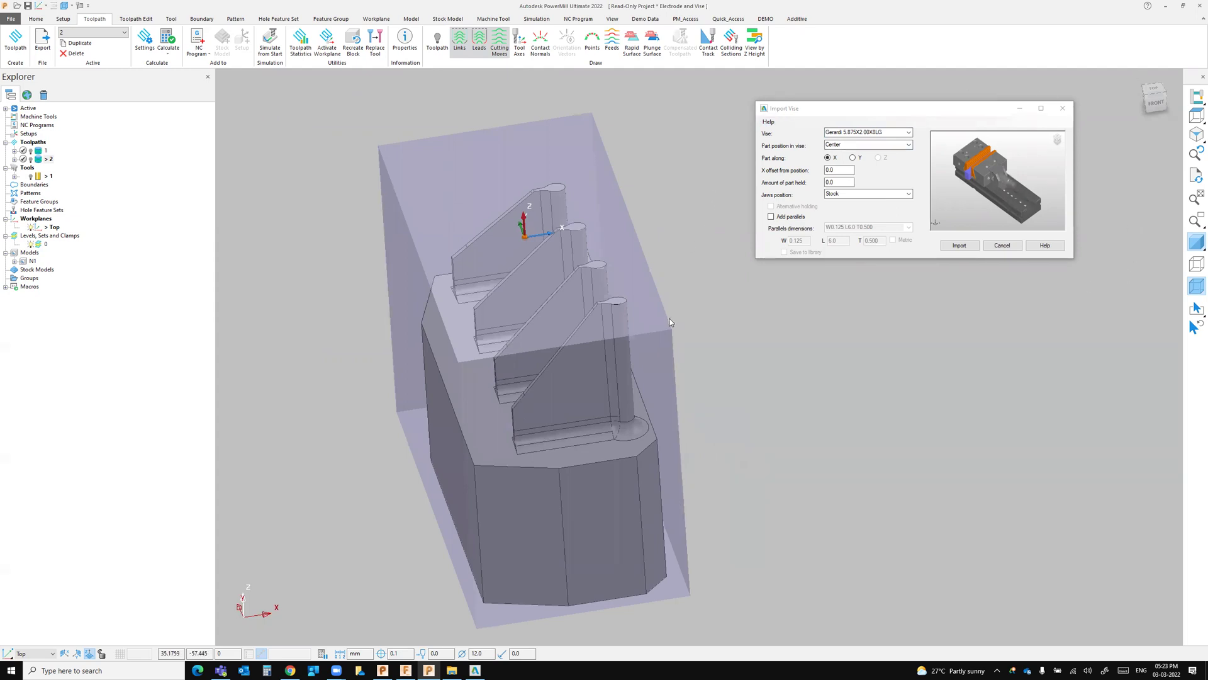
middle_click_drag(661, 414, 649, 395, "shift")
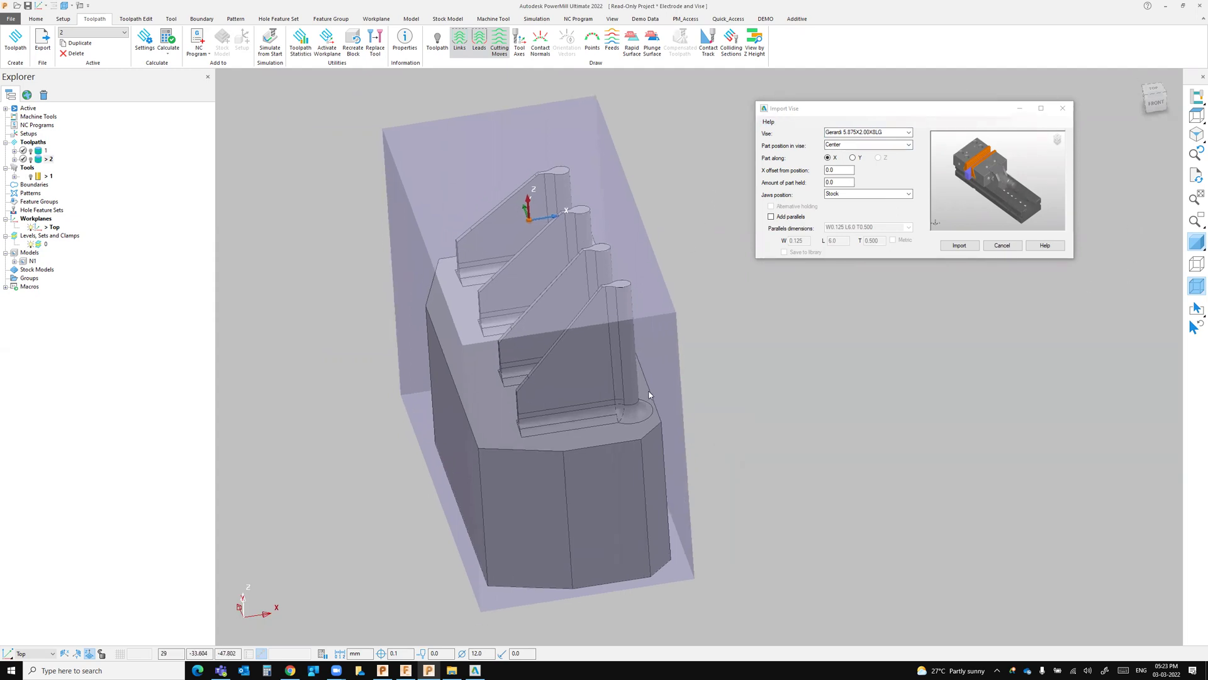
scroll(629, 425, "down", 1)
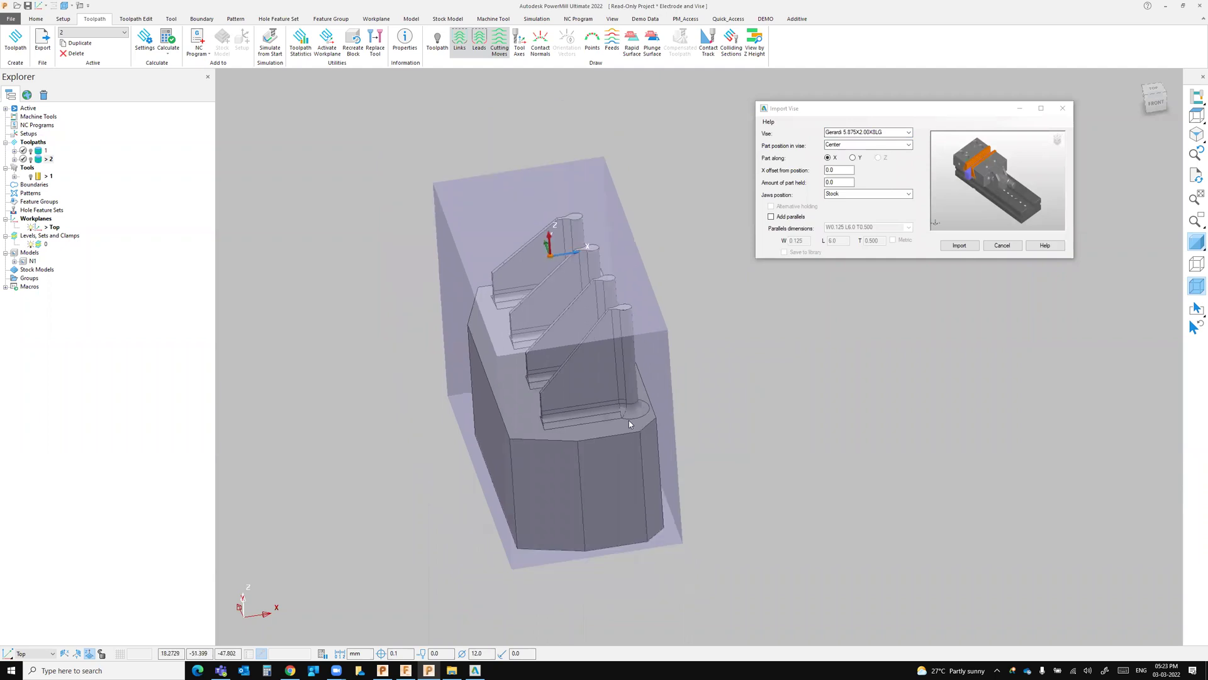
middle_click_drag(605, 437, 445, 344)
middle_click_drag(596, 321, 604, 296)
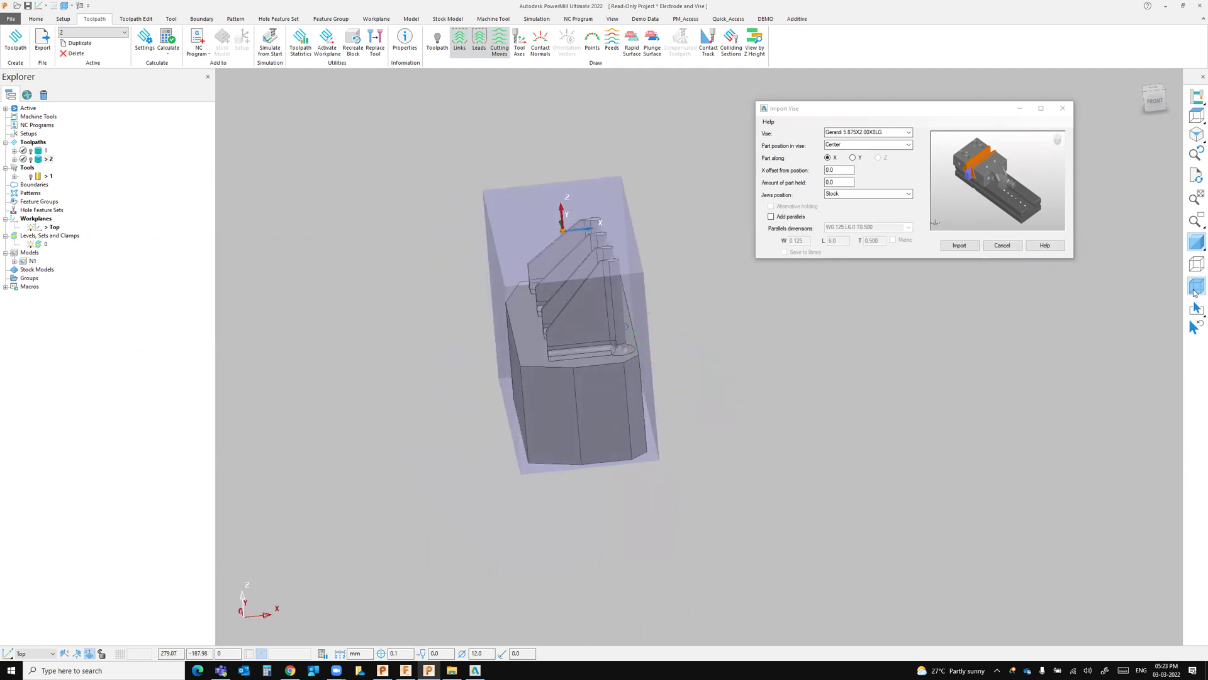
key("ctrl+5")
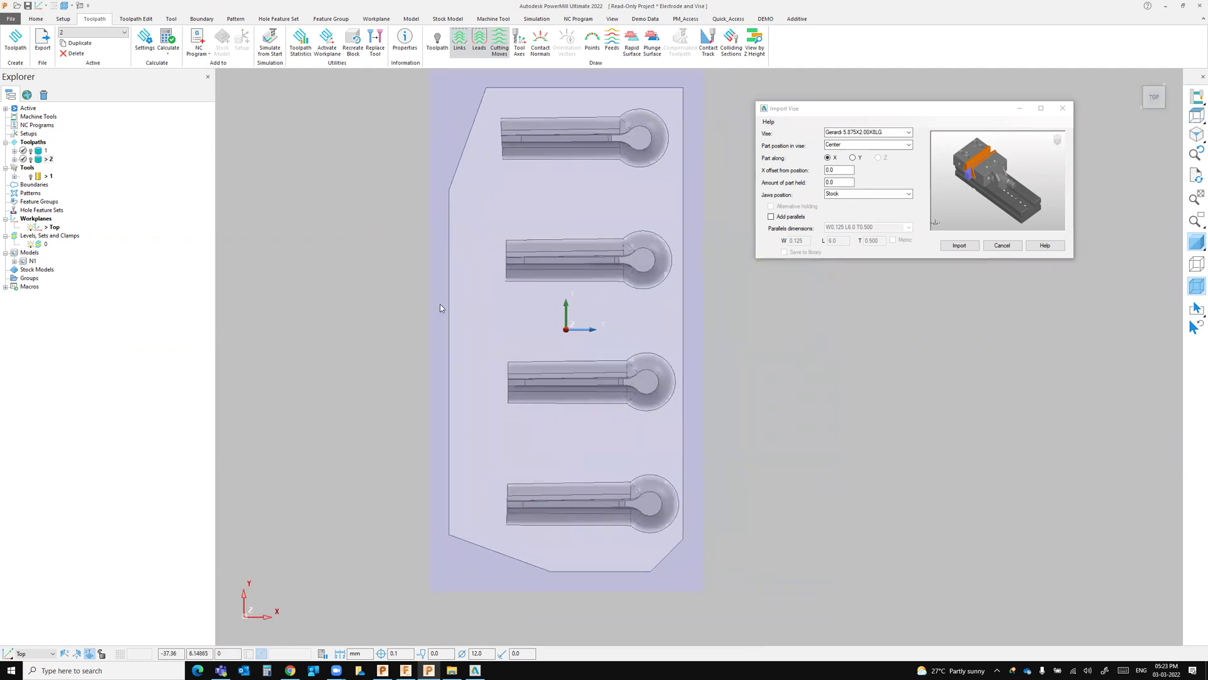
scroll(603, 293, "down", 1)
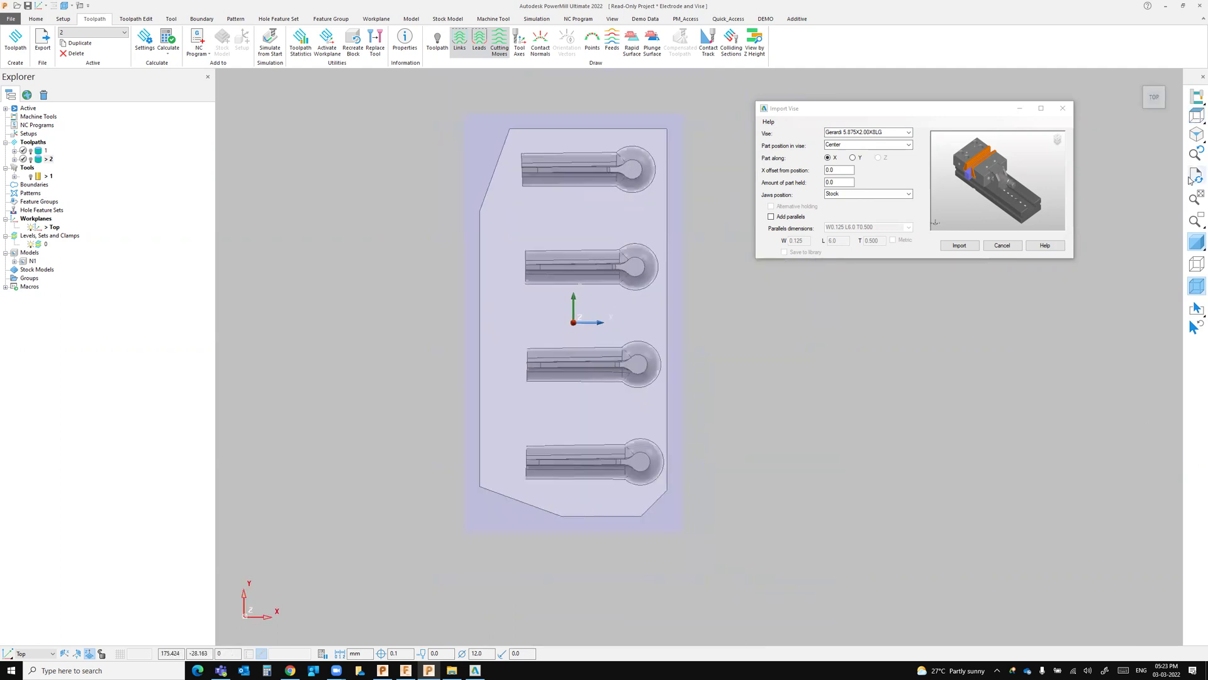
left_click(1193, 137)
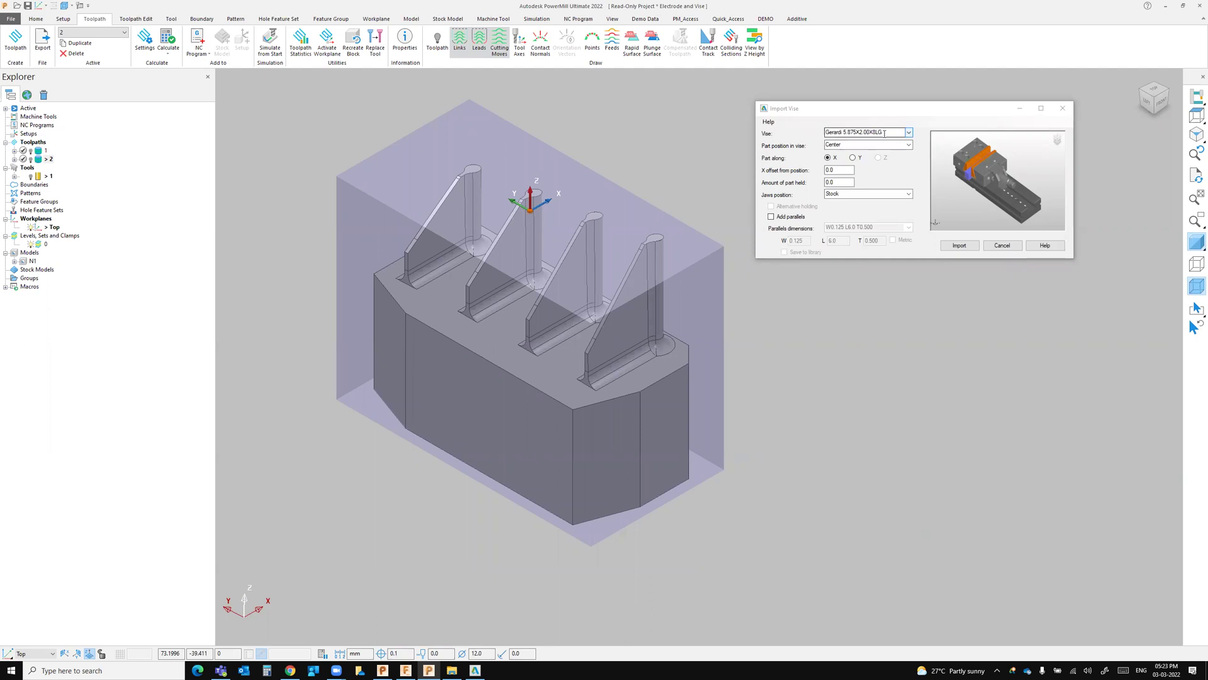
- Browse the vise list and keep Gerardi 5.875X2.00X8LG as the vise
left_click(909, 133)
key("Down")
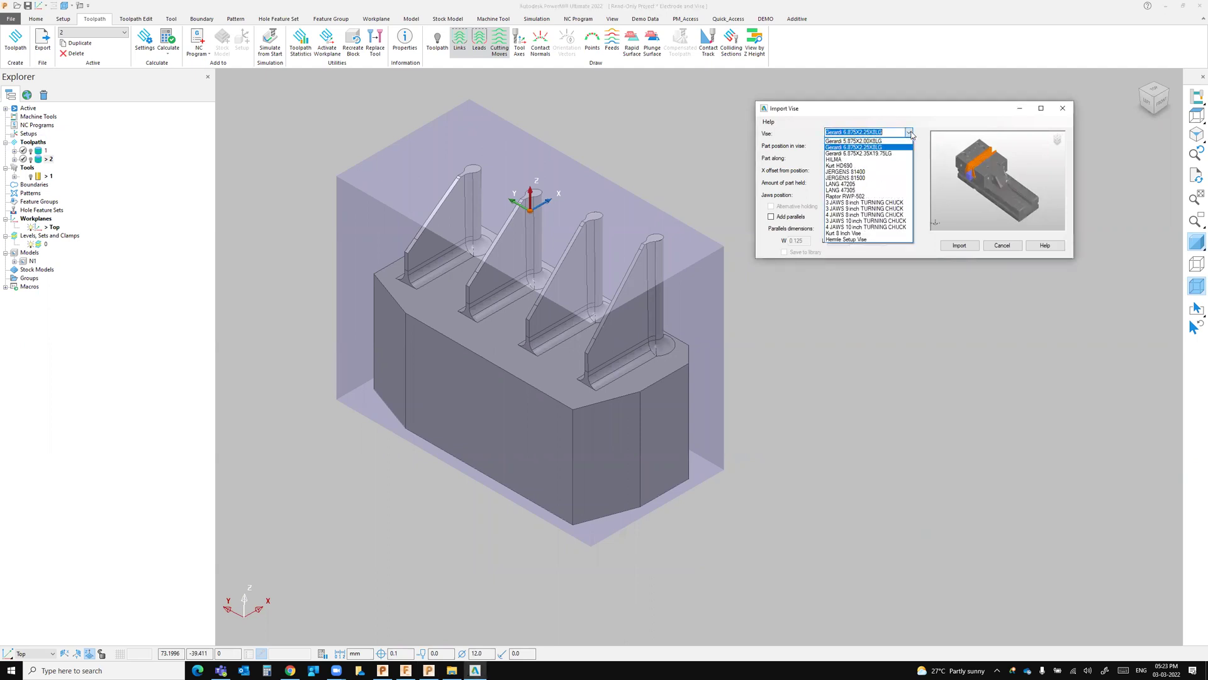
key("Down")
key("Down")
key("Down")
key("Down")
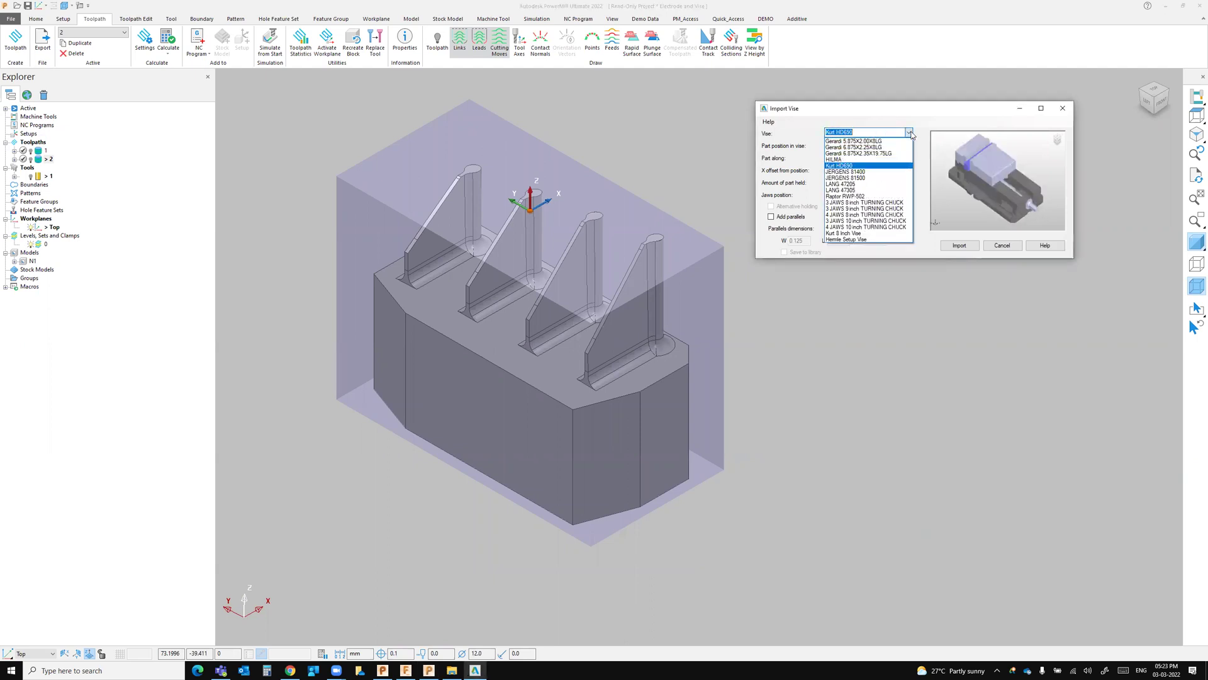
key("Down")
key("Down")
key("Down")
key("Down")
key("Down")
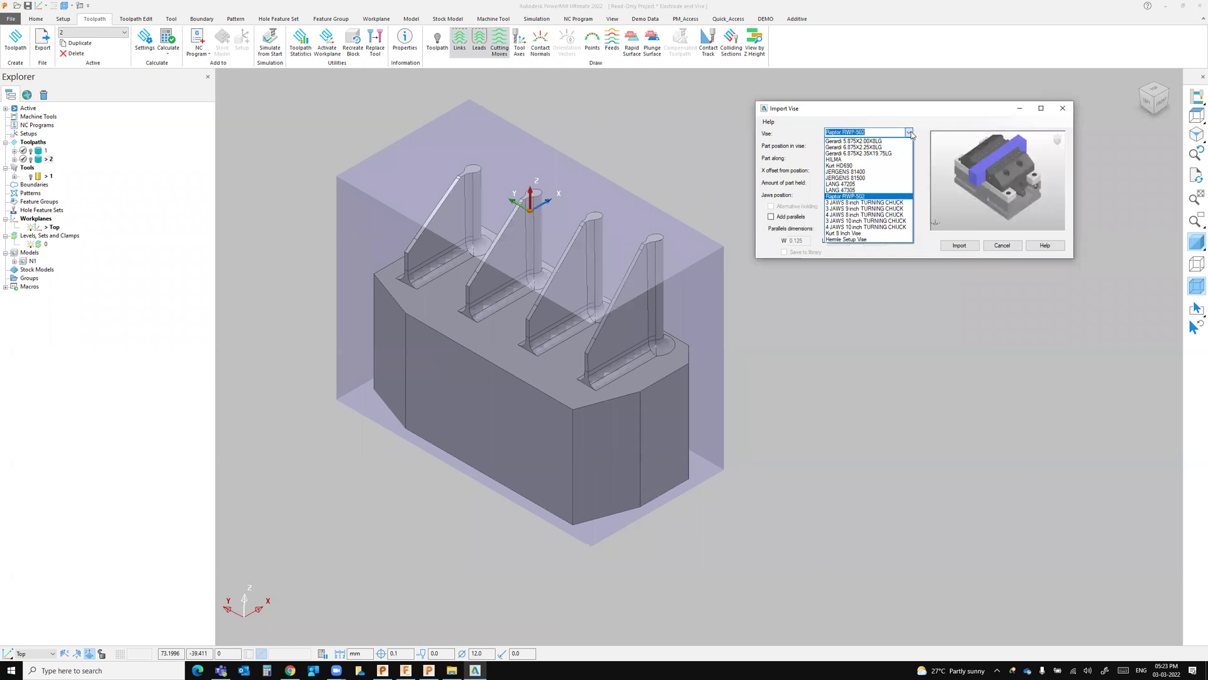
key("Down")
key("Down")
key("Down")
key("Down")
key("Down")
key("Down")
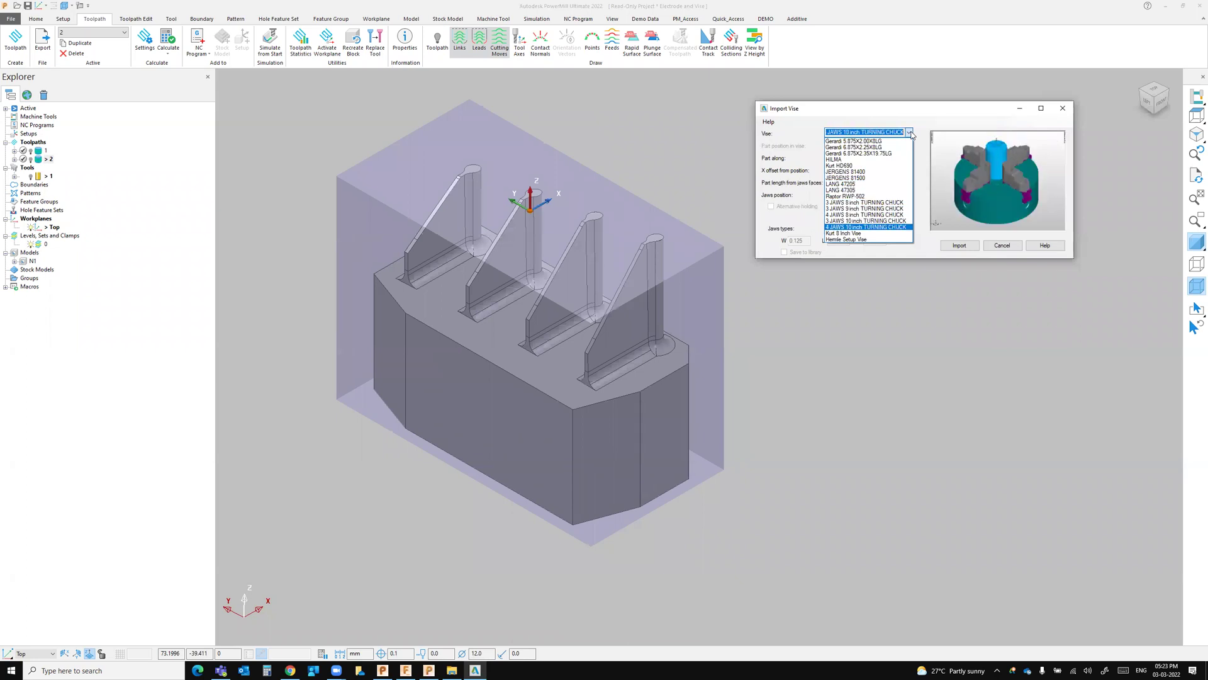
key("Up")
key("Up")
key("Up")
key("Up")
key("Up")
key("Up")
key("Up")
key("Up")
key("Up")
key("Up")
key("Up")
key("Up")
key("Up")
key("Up")
key("Up")
key("Up")
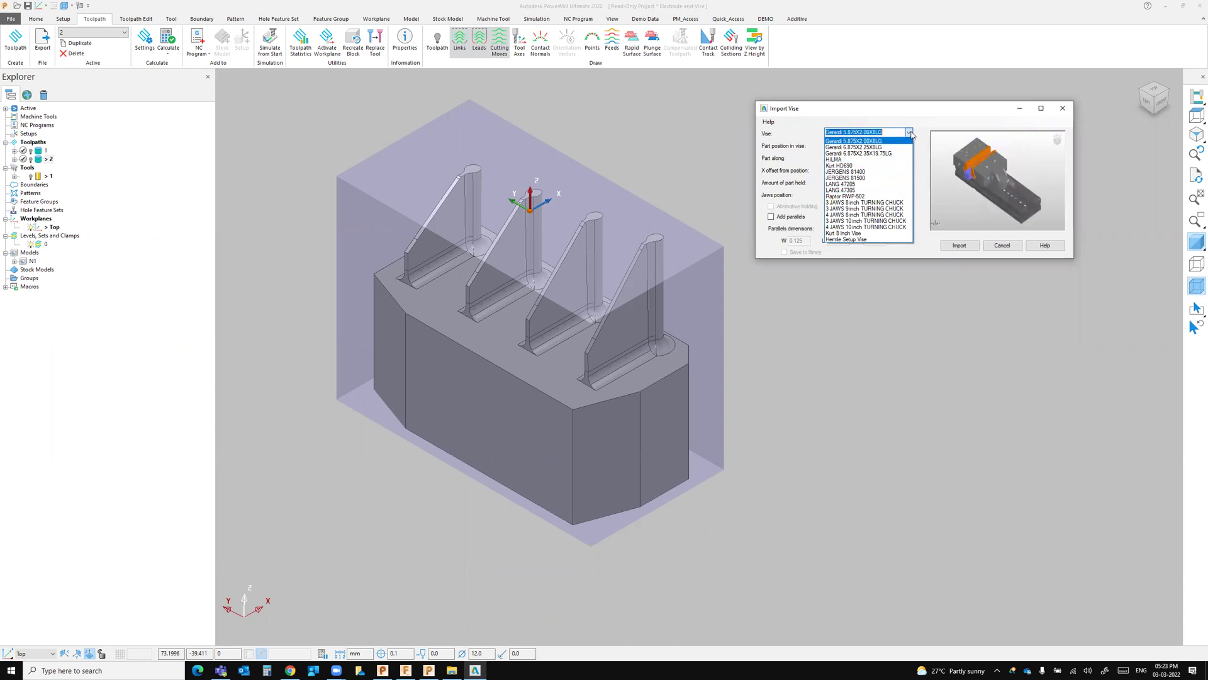
left_click(857, 142)
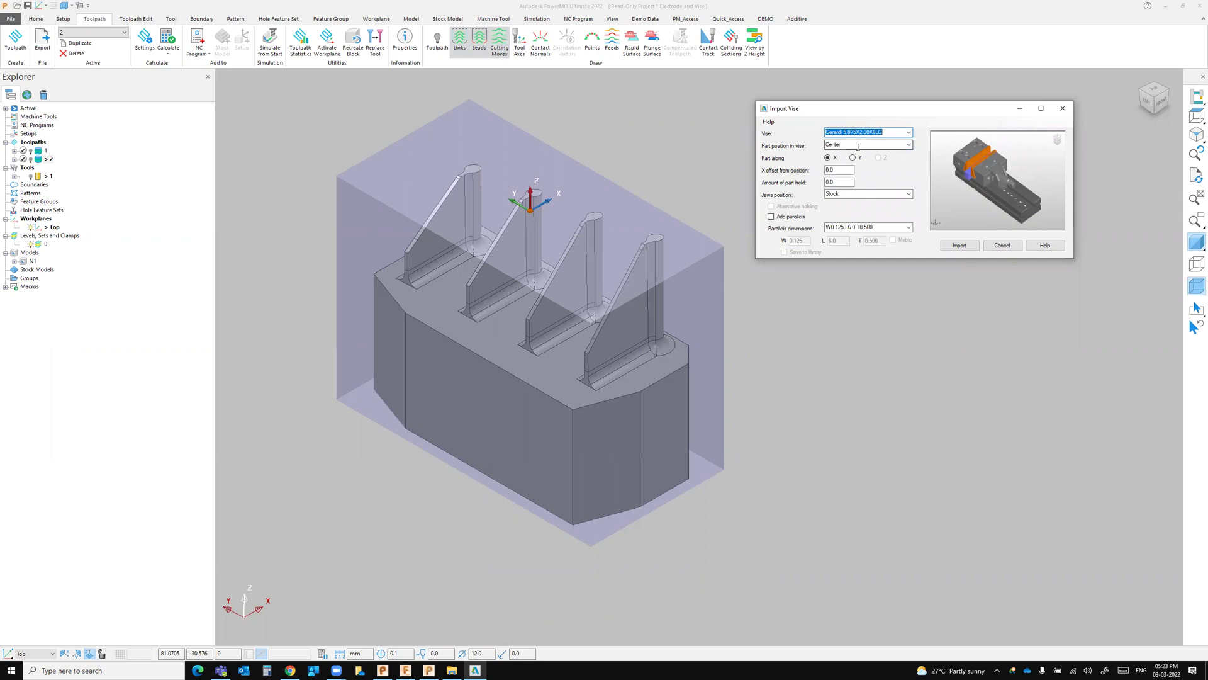
- Keep the part position at Center and the jaws clamping on the Stock
left_click(855, 145)
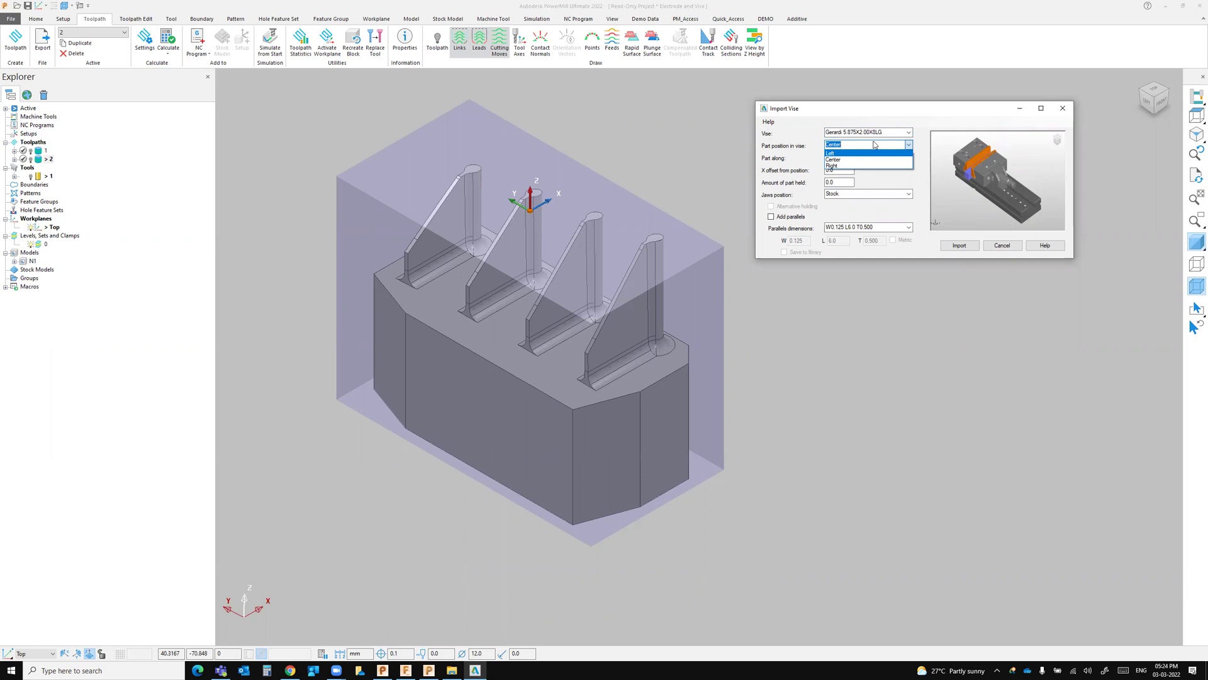
left_click(874, 145)
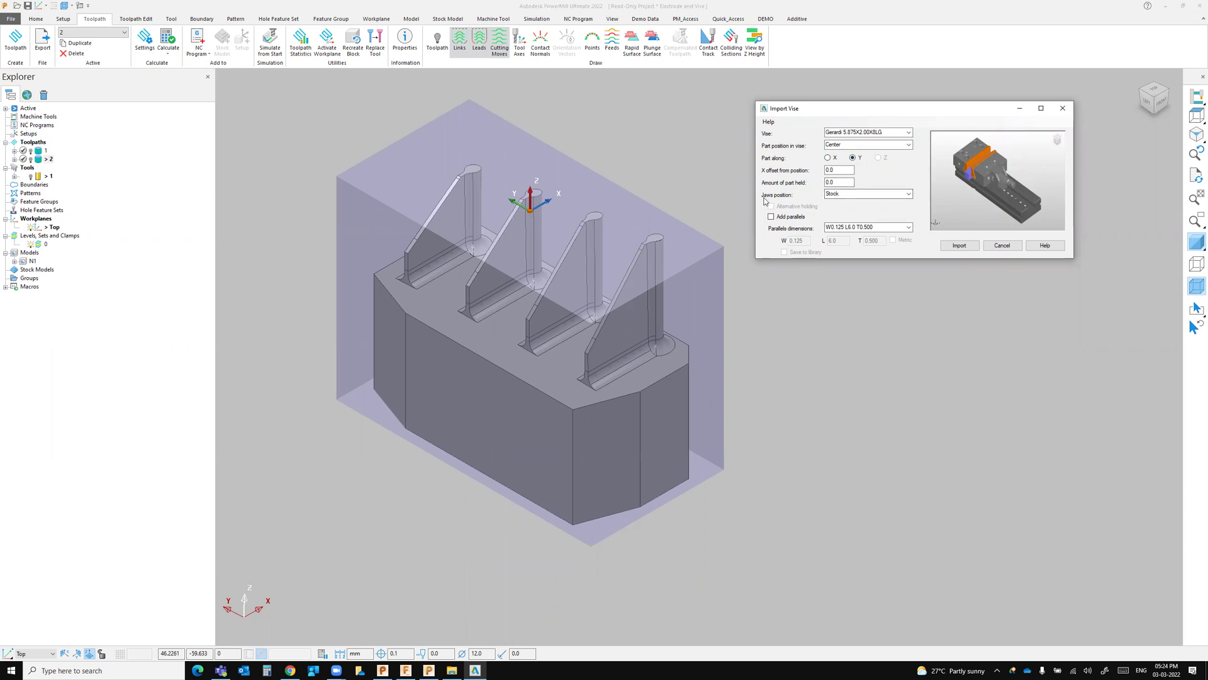
middle_click_drag(629, 469, 524, 405)
scroll(523, 406, "up", 2)
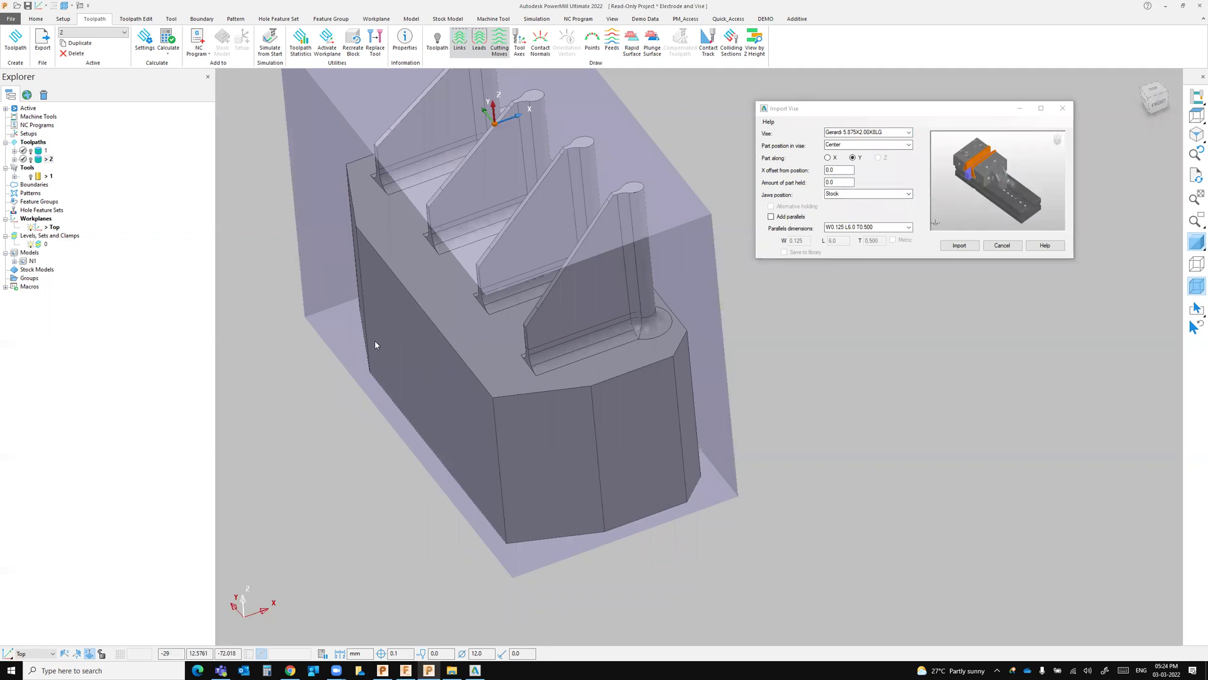
left_click(908, 195)
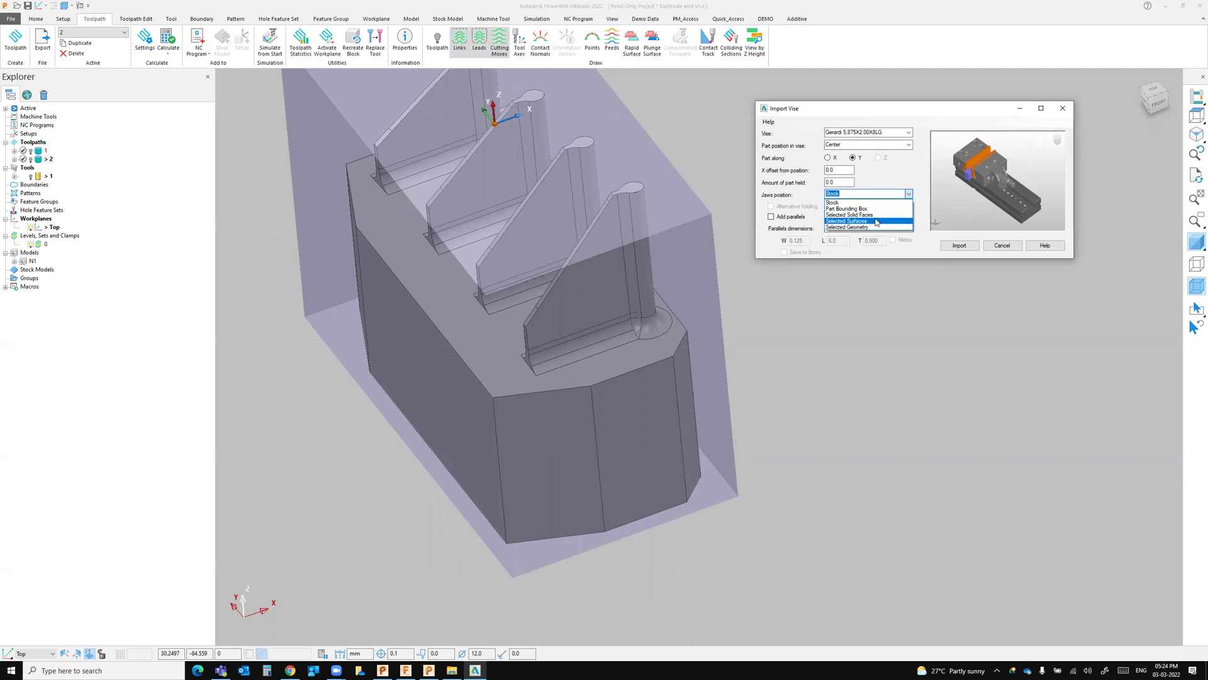
left_click(843, 202)
scroll(608, 404, "down", 2)
middle_click_drag(628, 443, 569, 457)
- Tick Add parallels and select the W3.000 L95.000 T10.000 Metric size
left_click(772, 217)
left_click(893, 228)
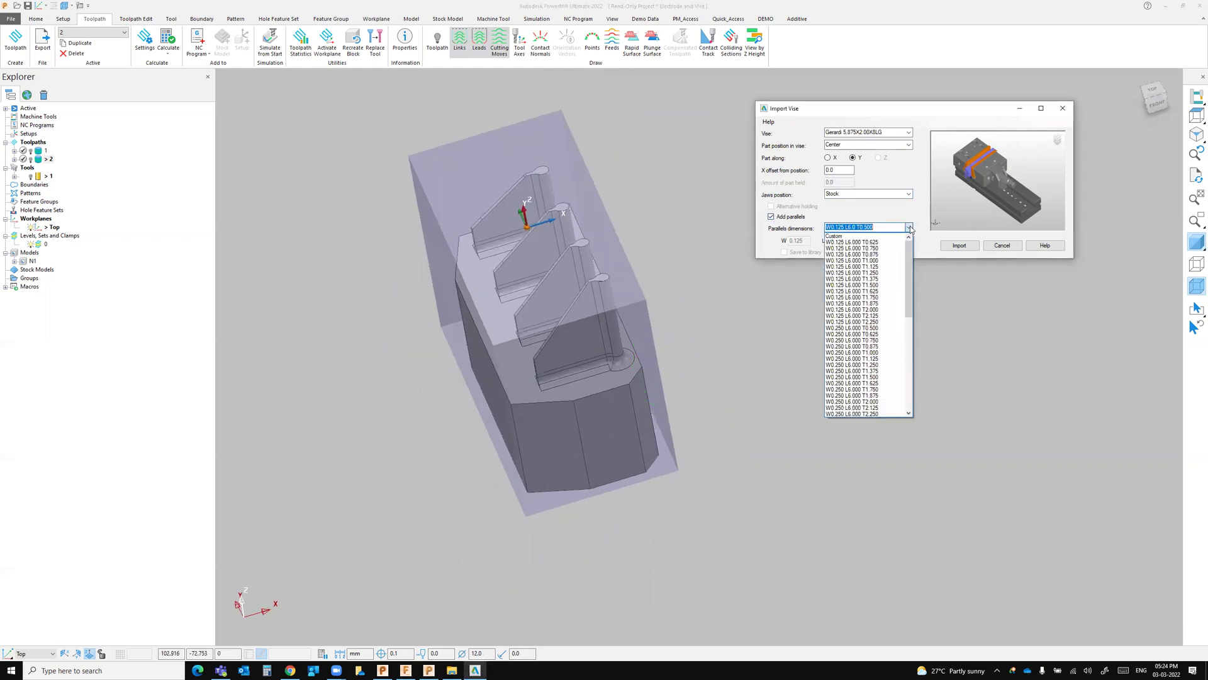
scroll(886, 348, "down", 3)
scroll(886, 348, "down", 1)
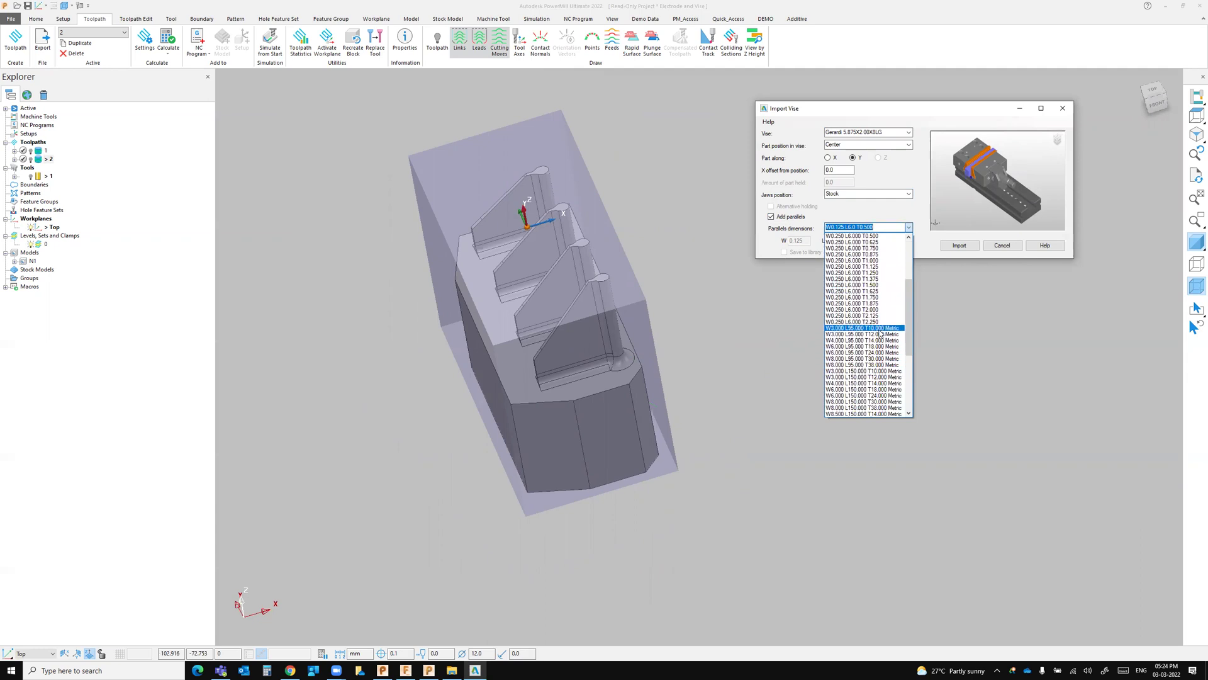
left_click(879, 329)
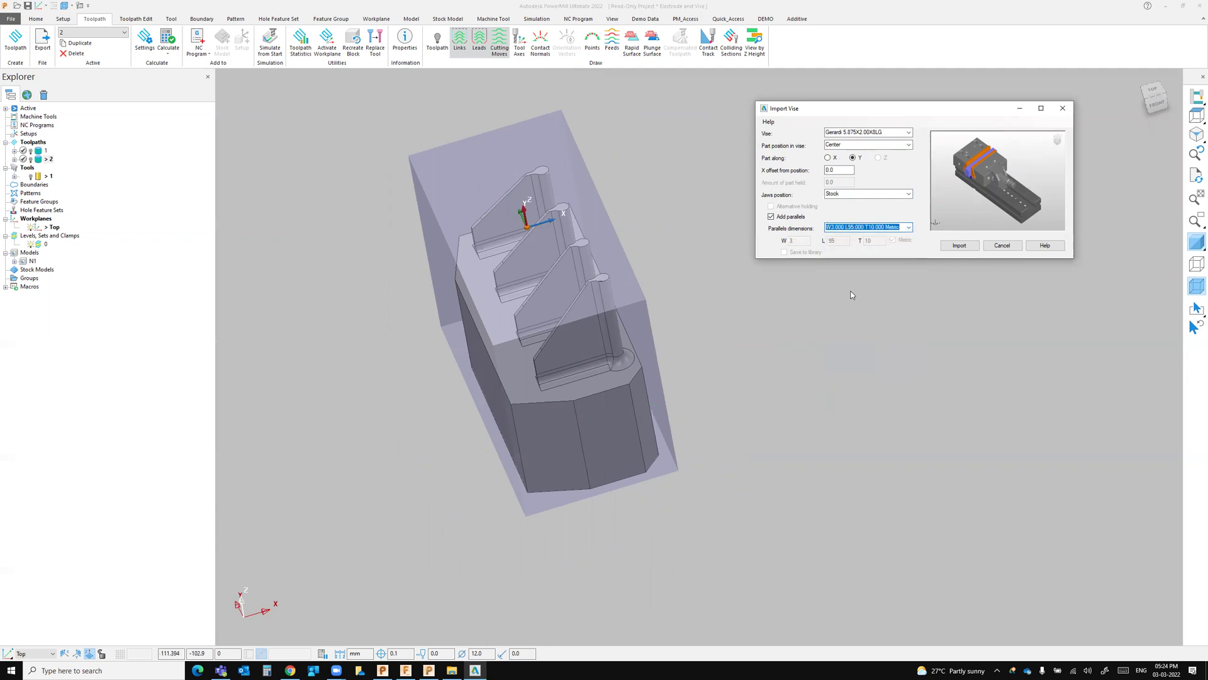
left_click_drag(896, 112, 908, 97)
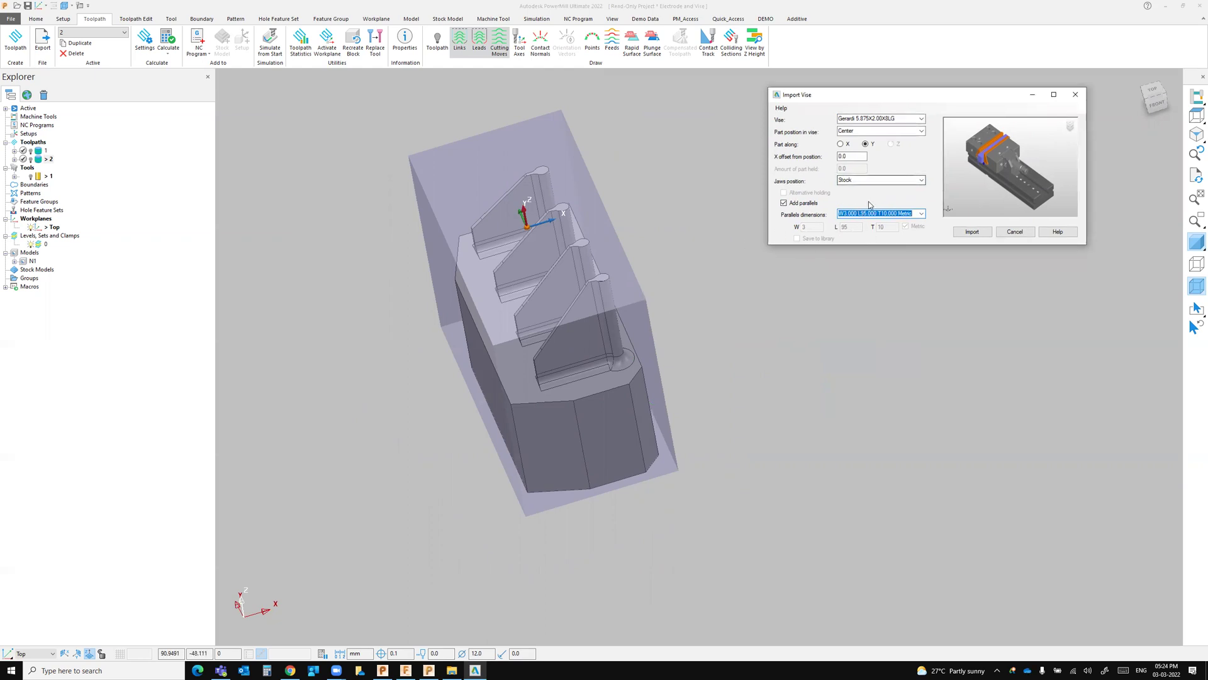
middle_click_drag(603, 458, 602, 428, "shift")
- Import the Gerardi vise with these settings and orbit around the clamped electrode
left_click(974, 233)
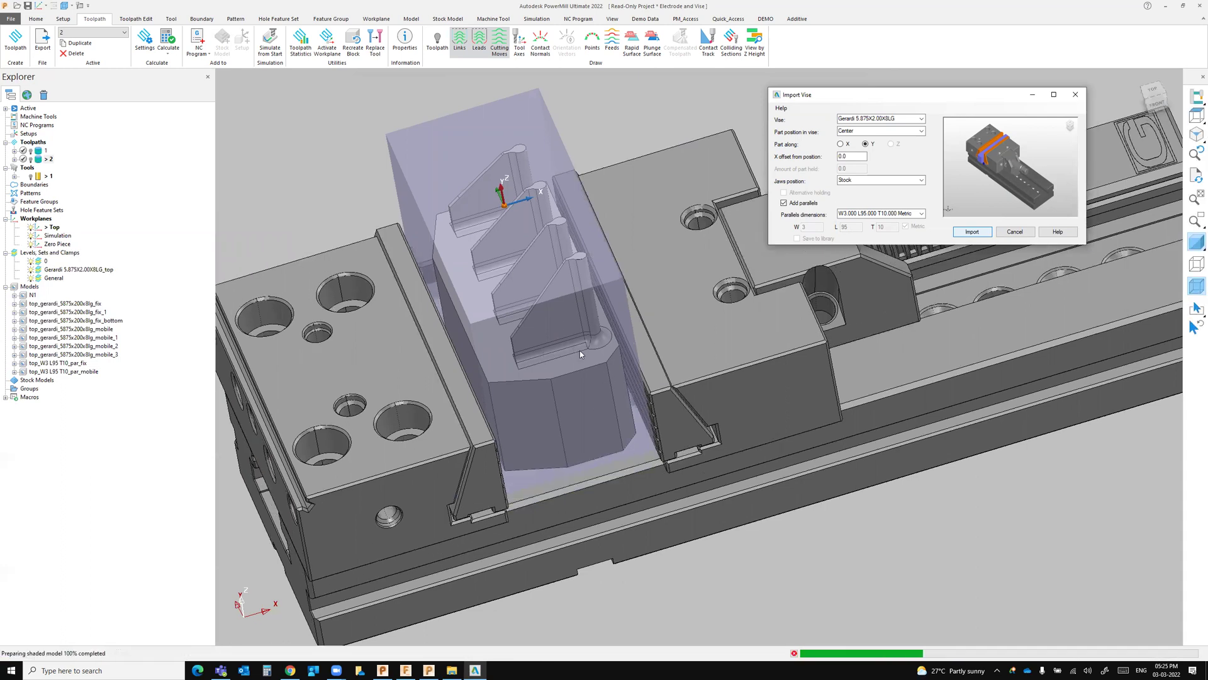
scroll(609, 462, "down", 3)
middle_click_drag(609, 462, 508, 230)
- Open the Block dialog for the 68 × 130 × 98.802 mm stock and view the vise from the front
right_click(508, 235)
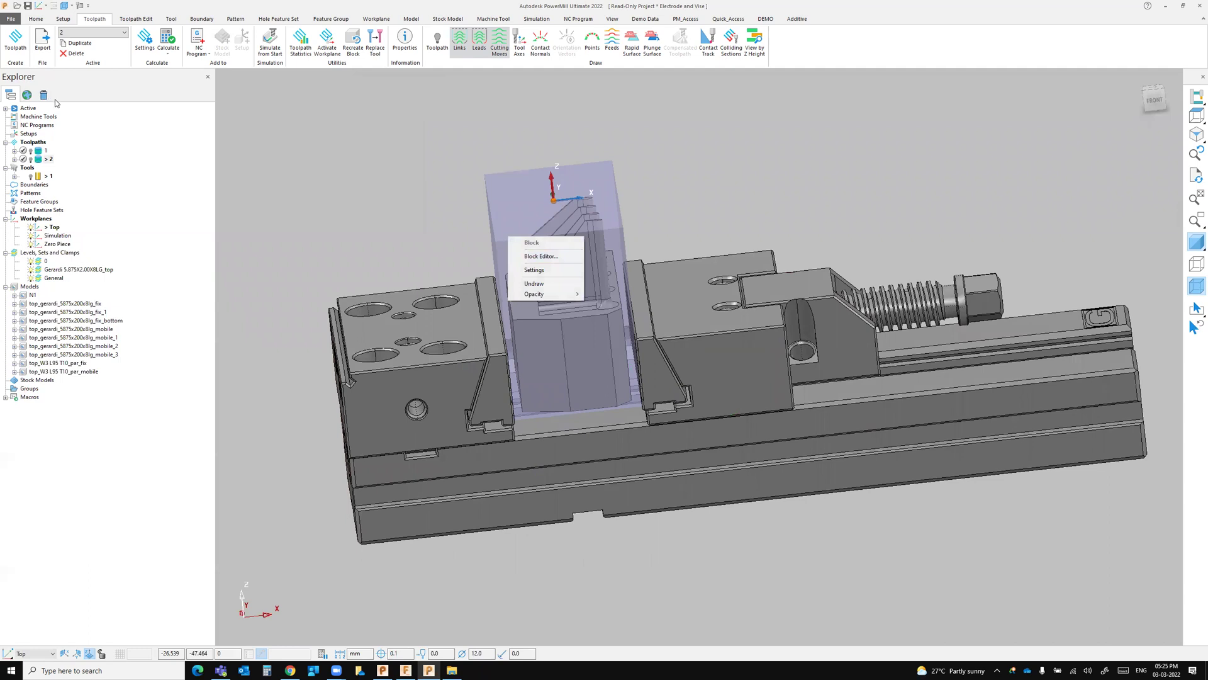
left_click(65, 6)
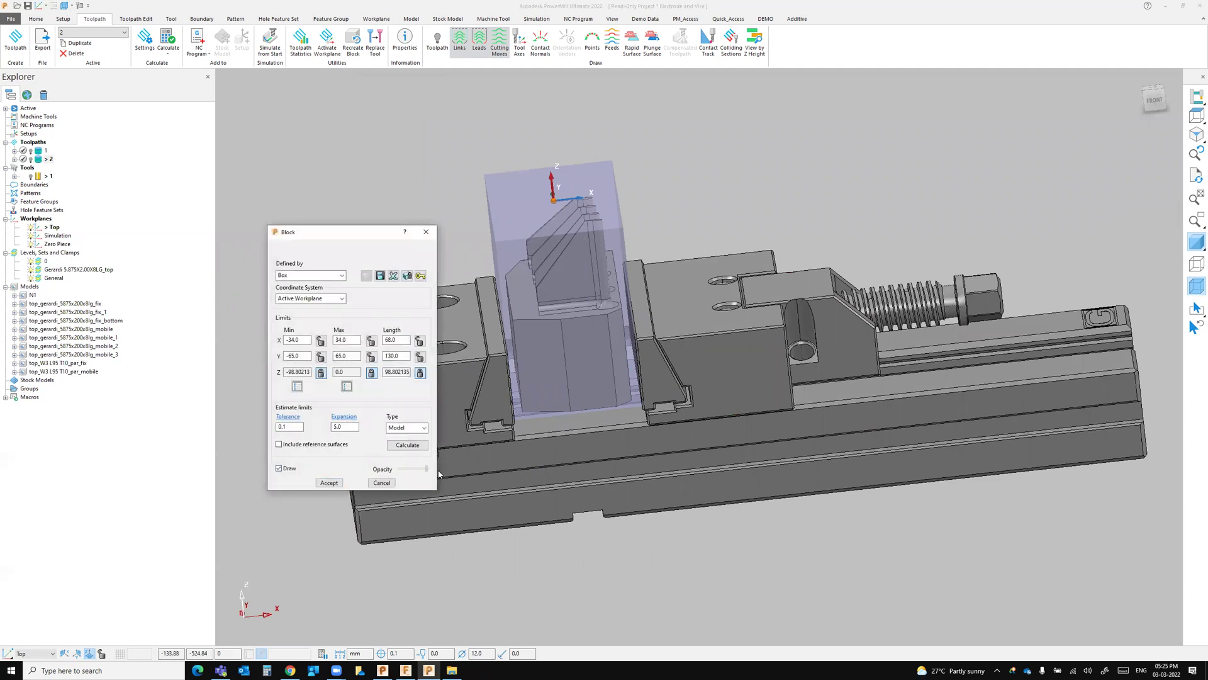
left_click_drag(439, 474, 449, 478)
middle_click_drag(519, 393, 563, 282)
scroll(586, 378, "up", 3)
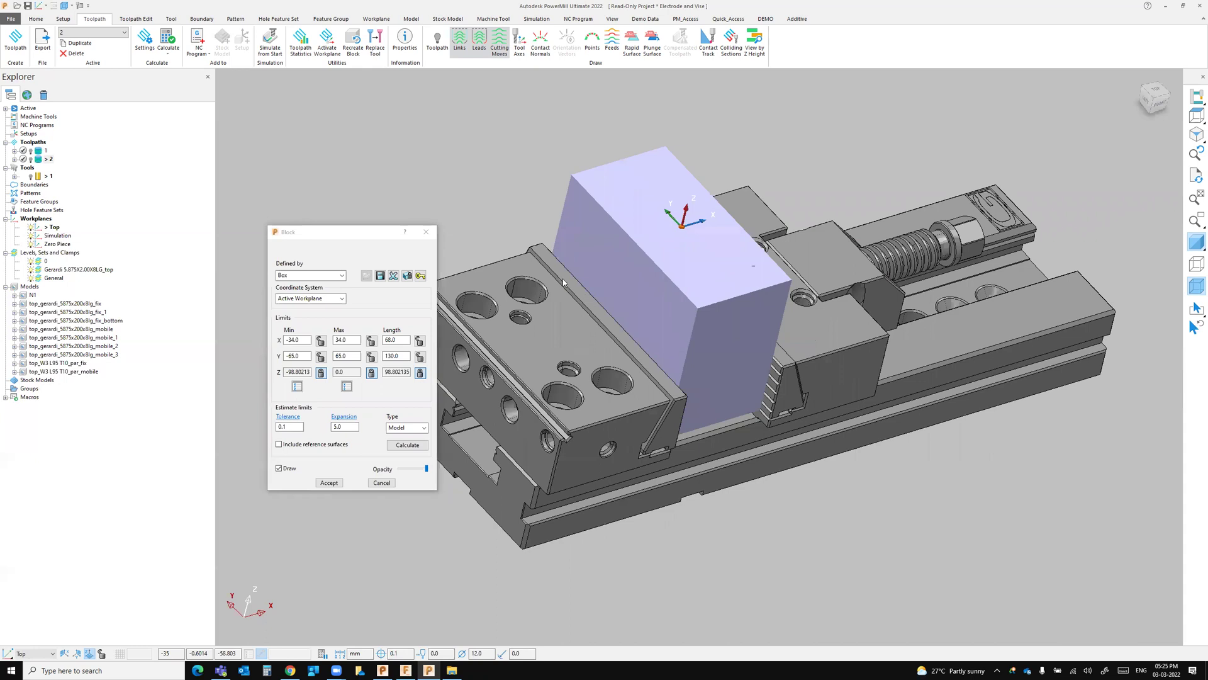
middle_click_drag(702, 390, 772, 447)
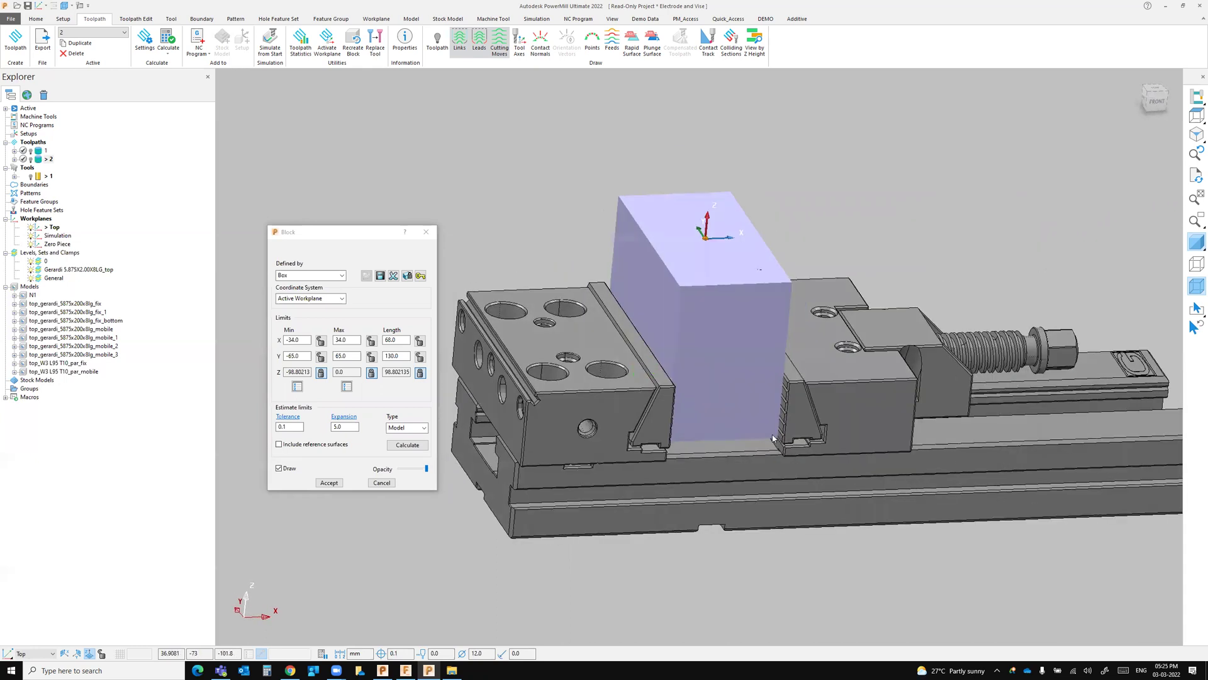
middle_click_drag(749, 277, 744, 327)
scroll(743, 327, "up", 2)
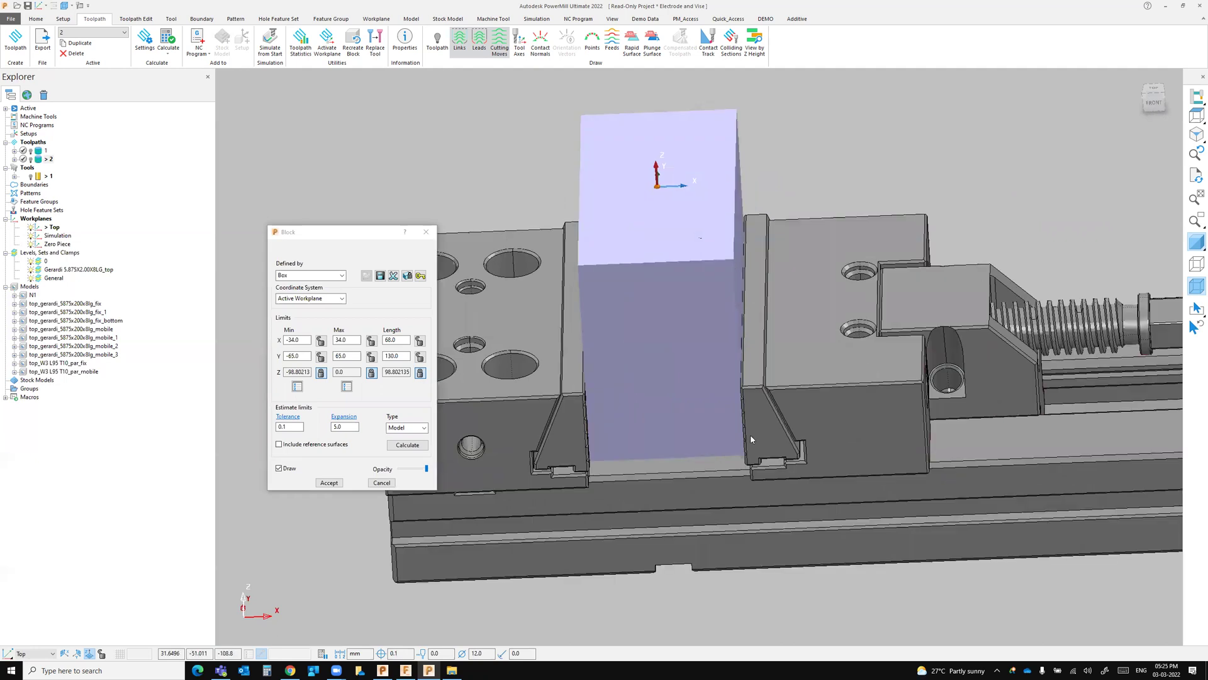
- Lower the block's opacity and inspect the electrode from above, top-down and oblique angles
left_click_drag(426, 474, 421, 473)
middle_click_drag(691, 355, 489, 195)
middle_click_drag(786, 364, 685, 302)
scroll(817, 414, "down", 2)
middle_click_drag(817, 415, 652, 173)
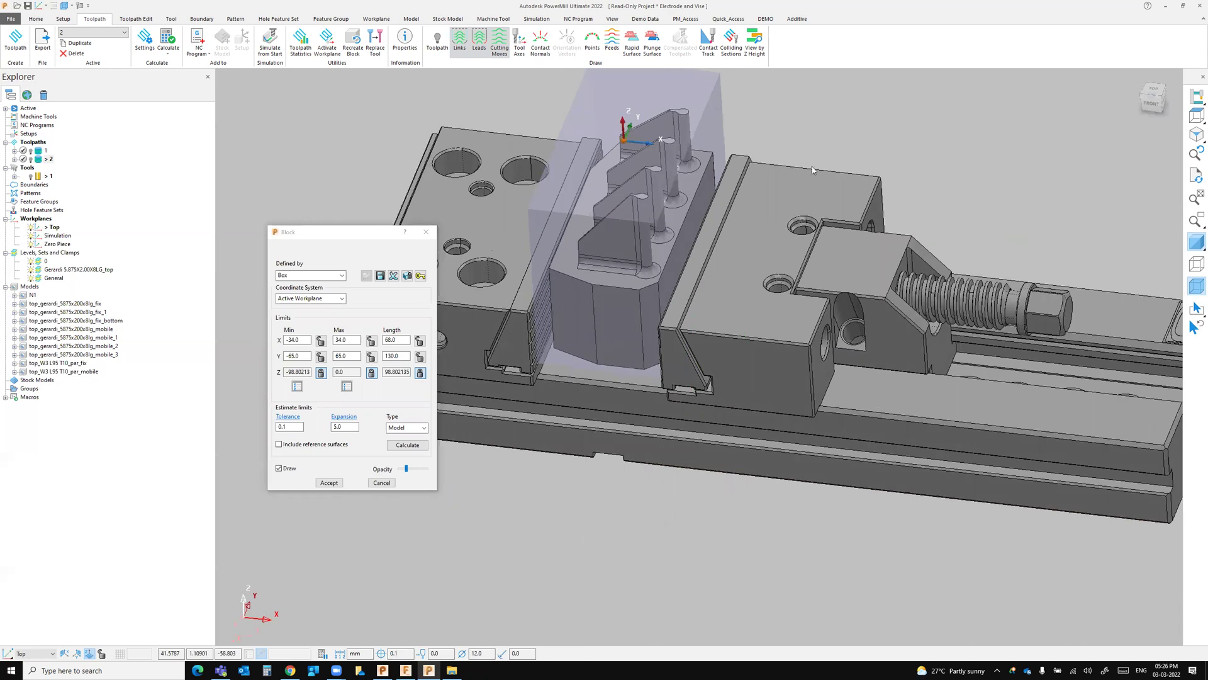
scroll(731, 278, "down", 2)
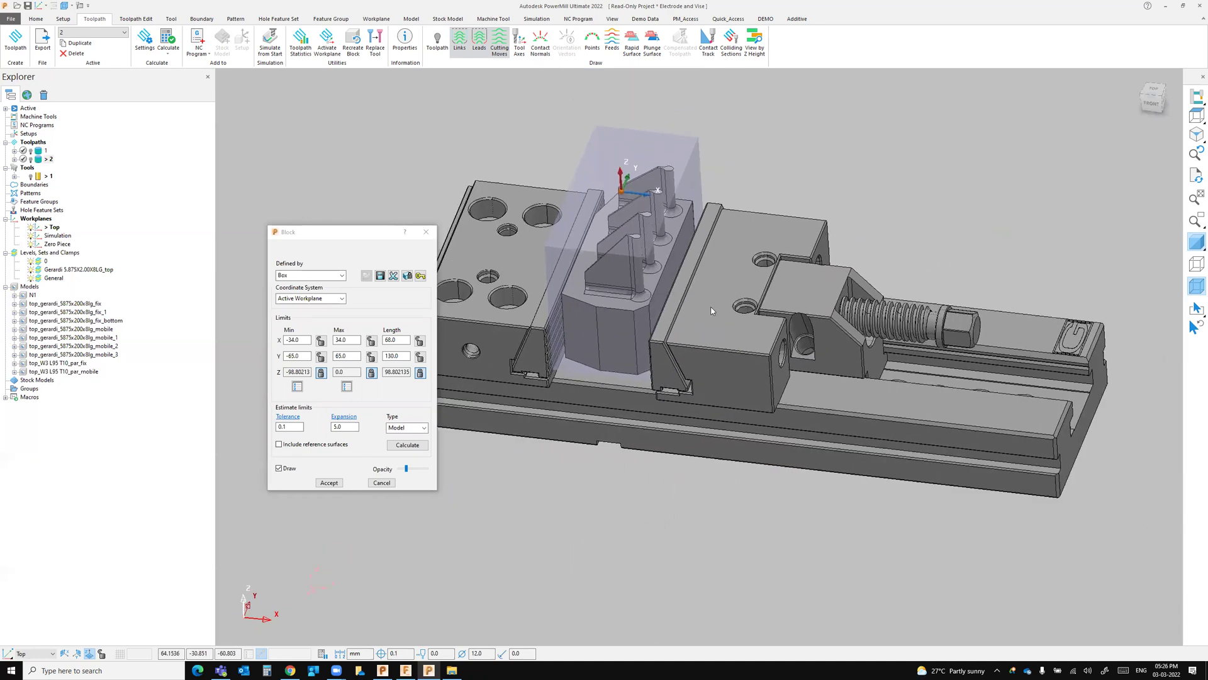
left_click(1197, 116)
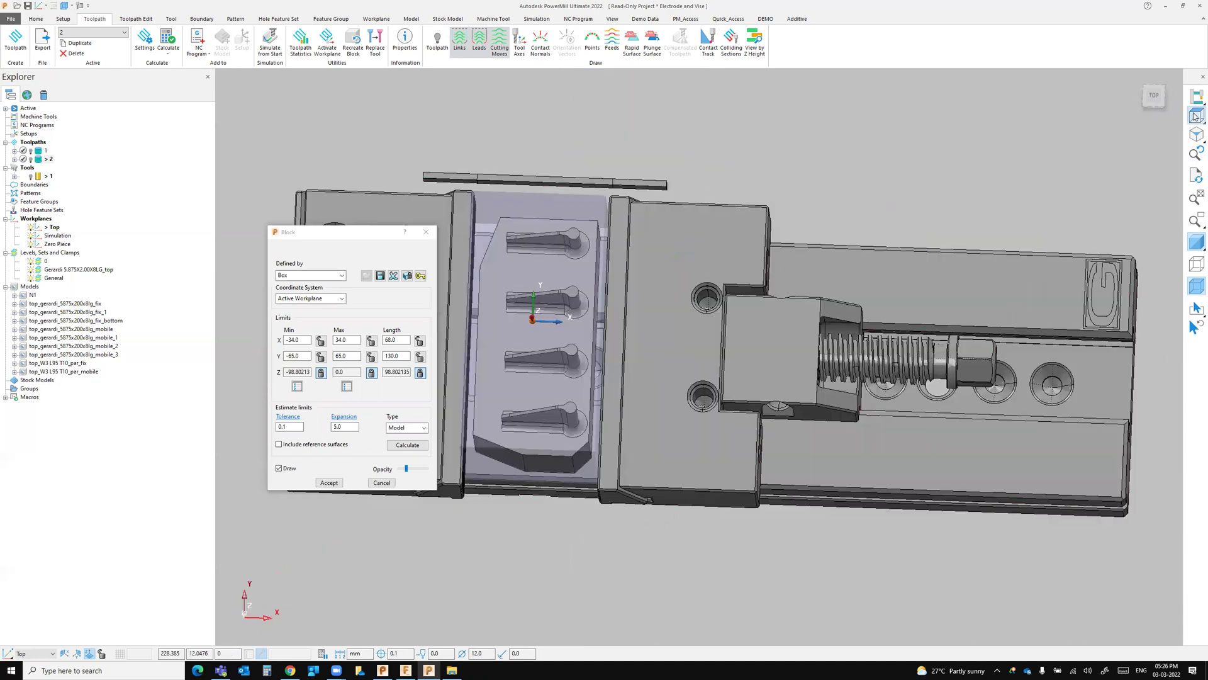
scroll(587, 390, "up", 3)
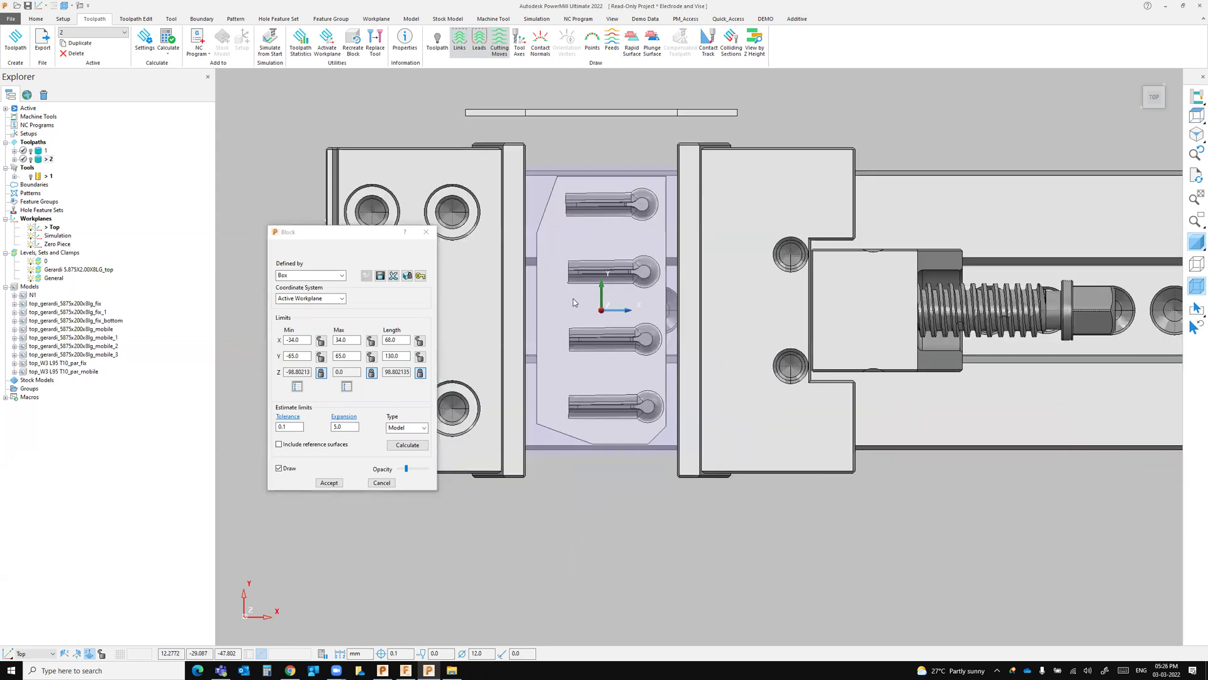
middle_click_drag(749, 398, 804, 263)
middle_click_drag(577, 349, 562, 405)
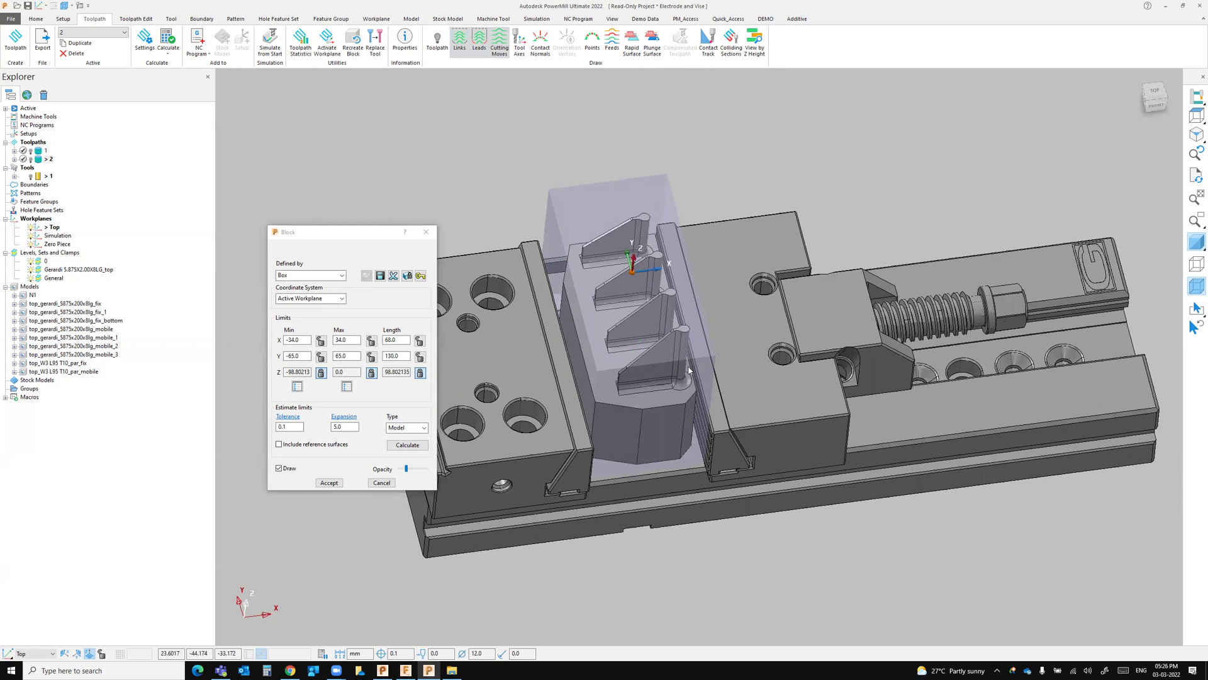
scroll(701, 421, "down", 3)
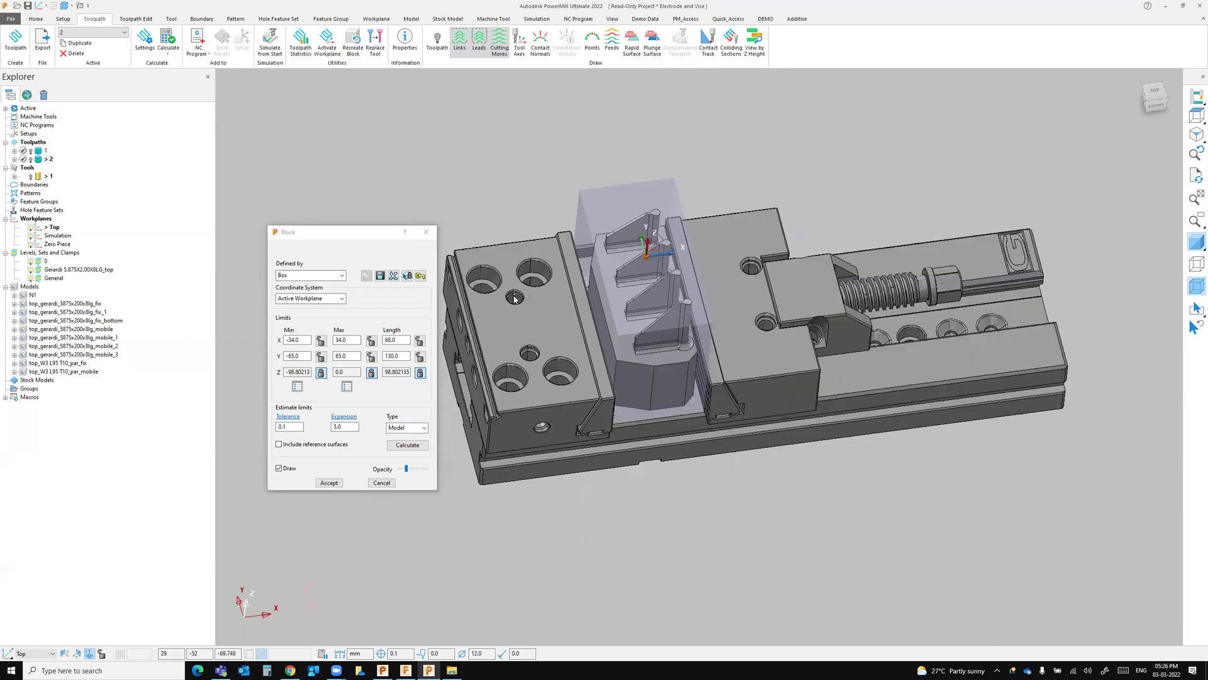
left_click_drag(296, 232, 279, 181)
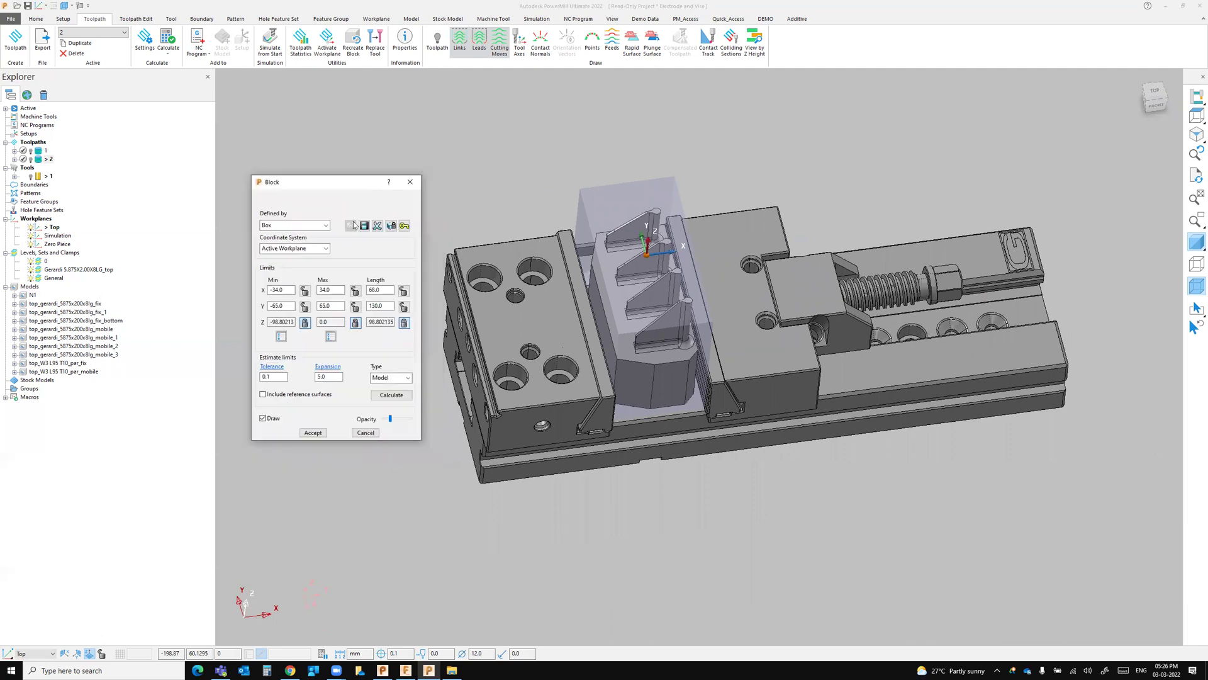
- Accept the block and calculate Constant Z Finishing toolpath 3 with 0.6 additional stock
left_click(312, 433)
left_click(15, 39)
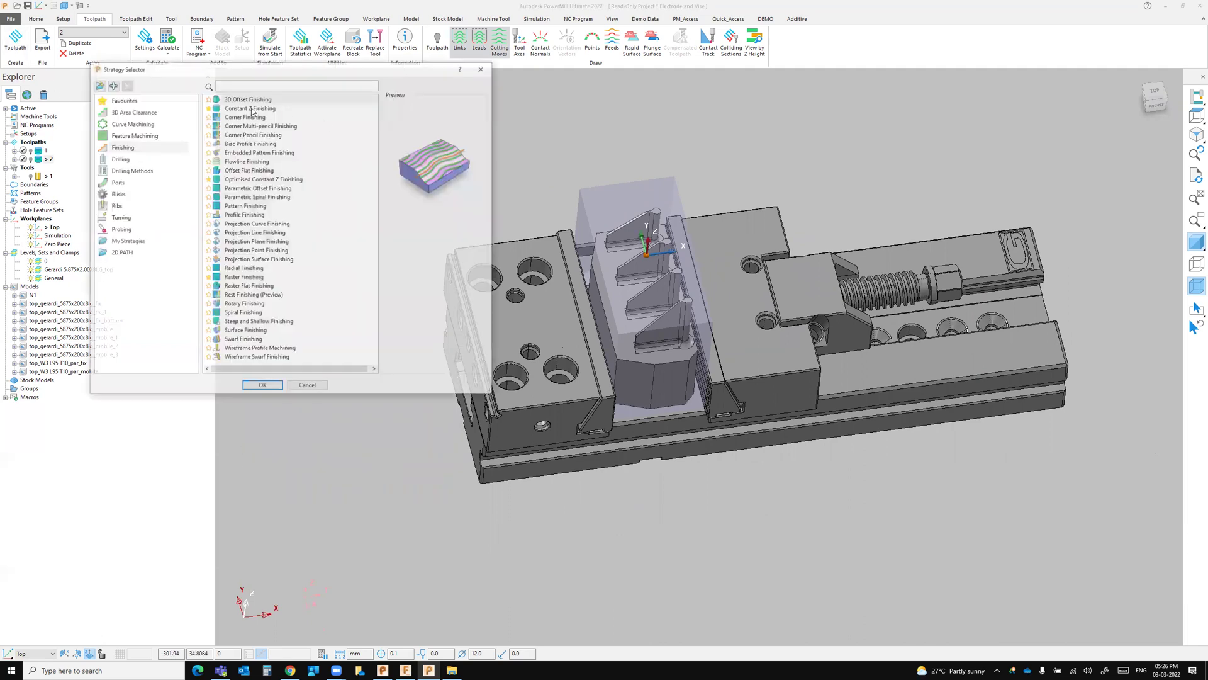
left_click(263, 386)
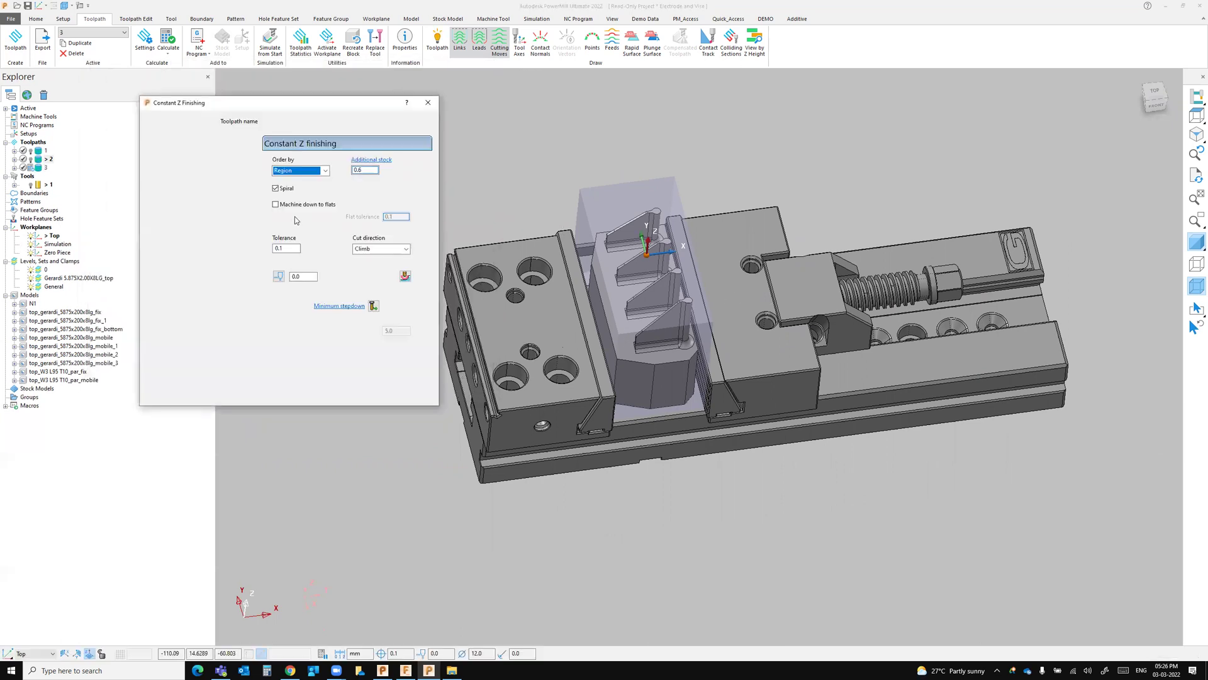
left_click(277, 397)
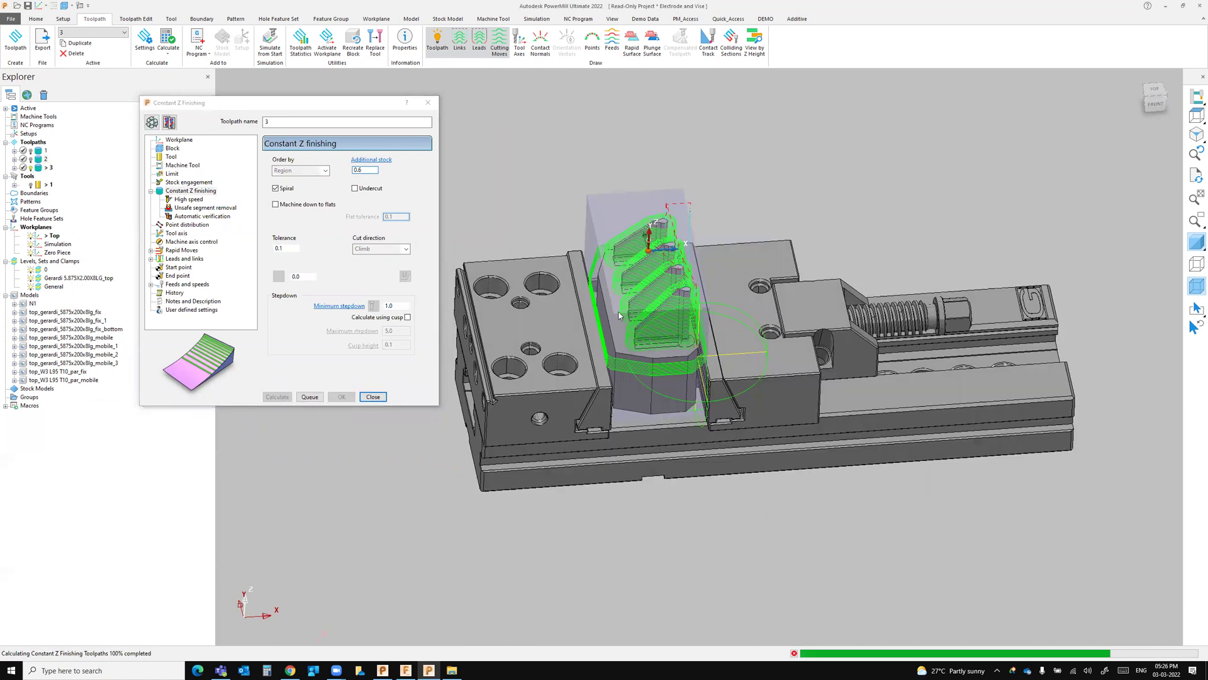
key("ctrl+1")
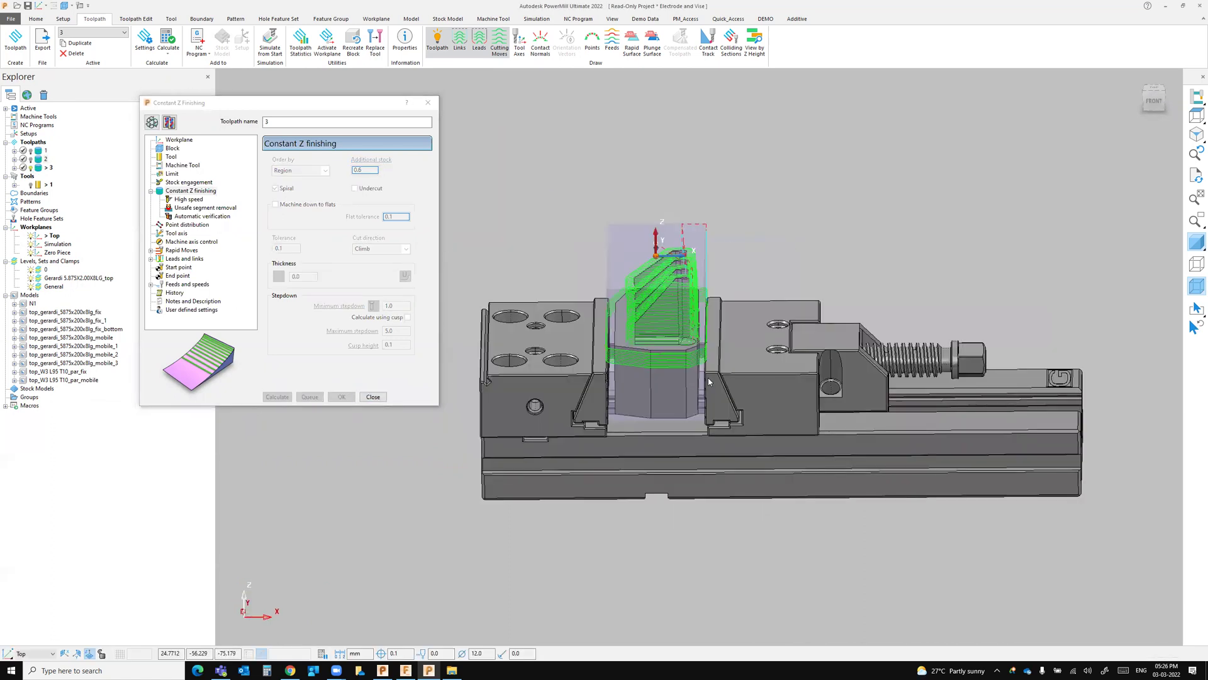
left_click(374, 397)
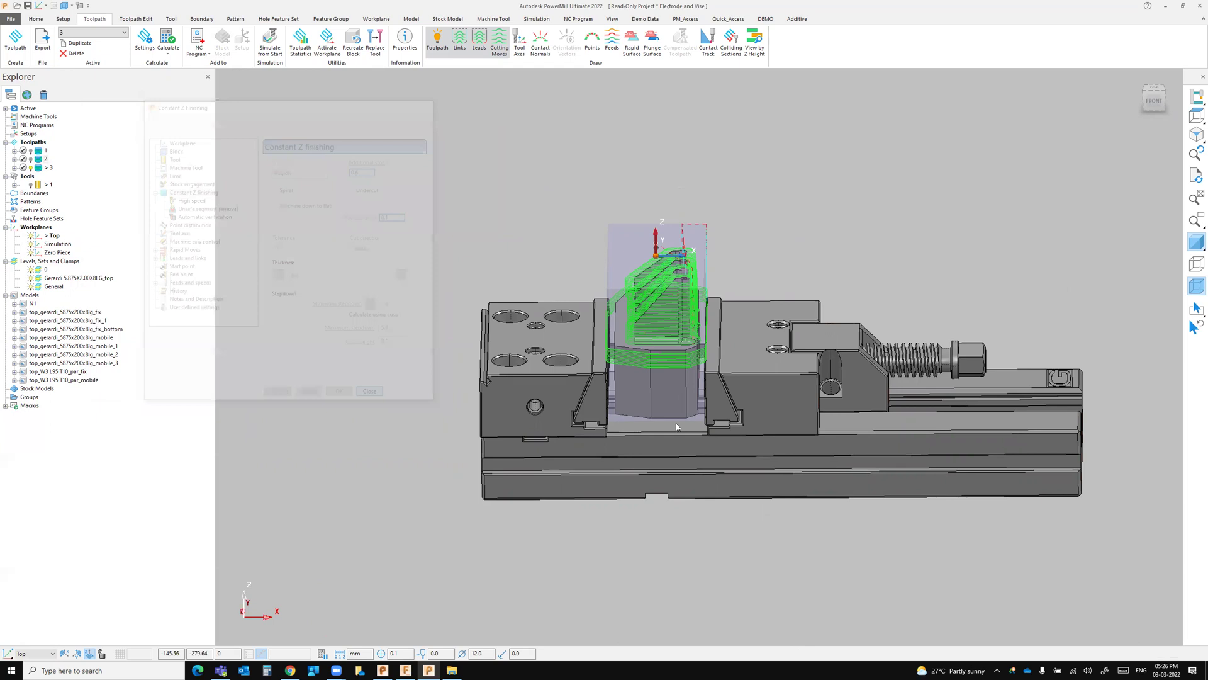
- Select the lowest Constant Z pass and remove it with Delete Selected
middle_click_drag(636, 384, 604, 360)
scroll(605, 359, "up", 6)
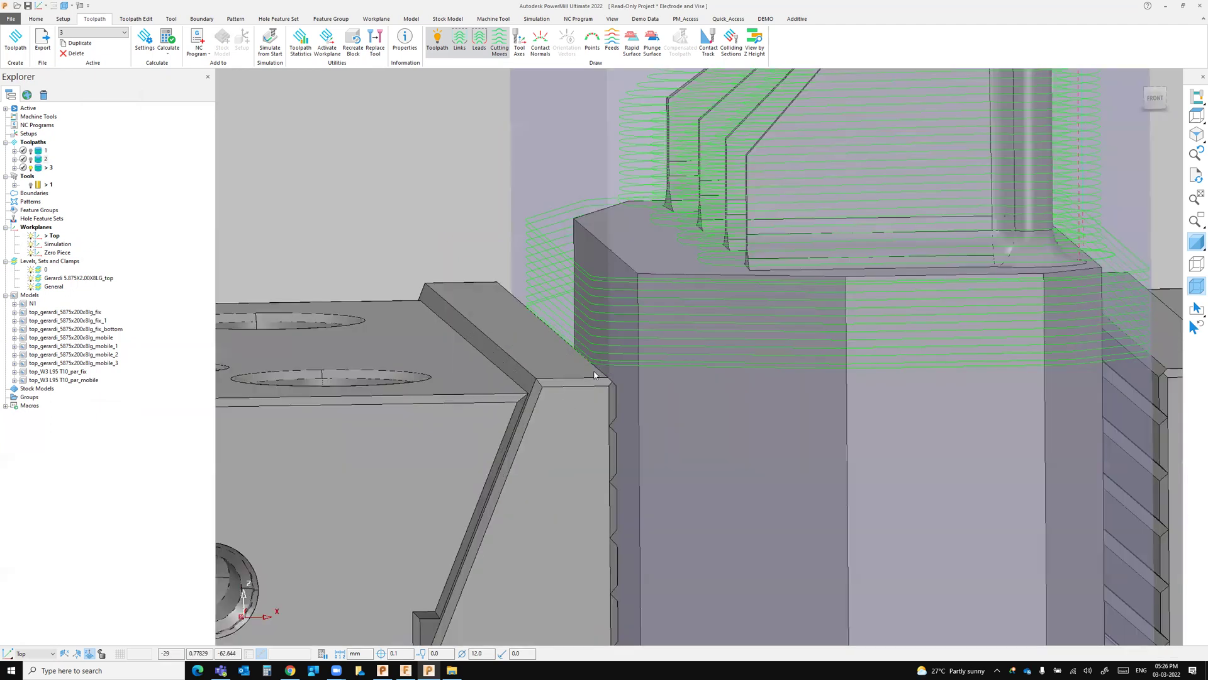
left_click(594, 375)
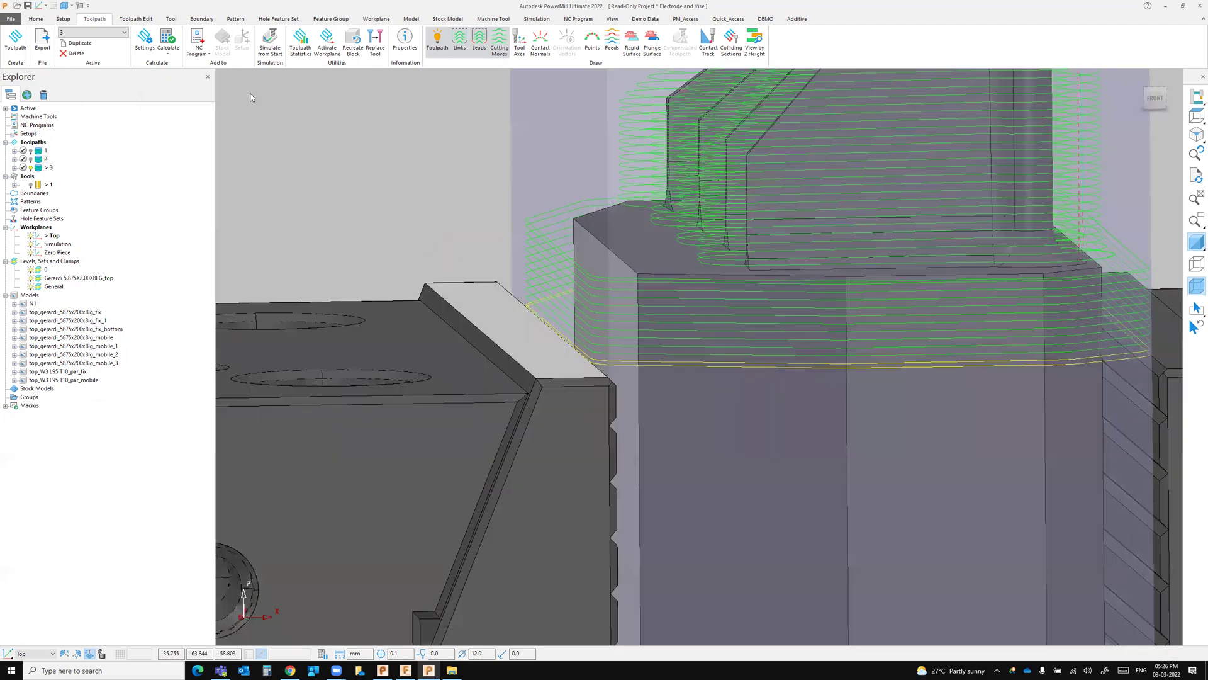
left_click(136, 19)
left_click(309, 43)
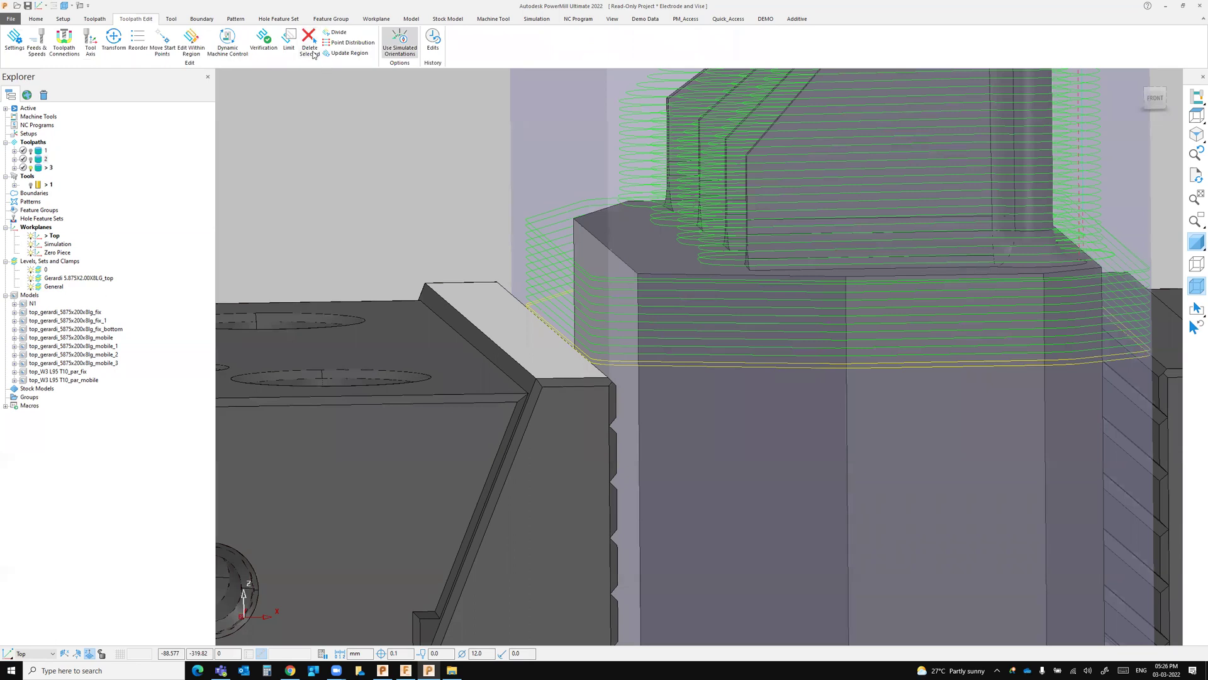
- Orbit and zoom to review toolpath 3 around the electrode's ribs and base
scroll(671, 402, "down", 3)
scroll(787, 318, "up", 2)
middle_click_drag(886, 328, 901, 267)
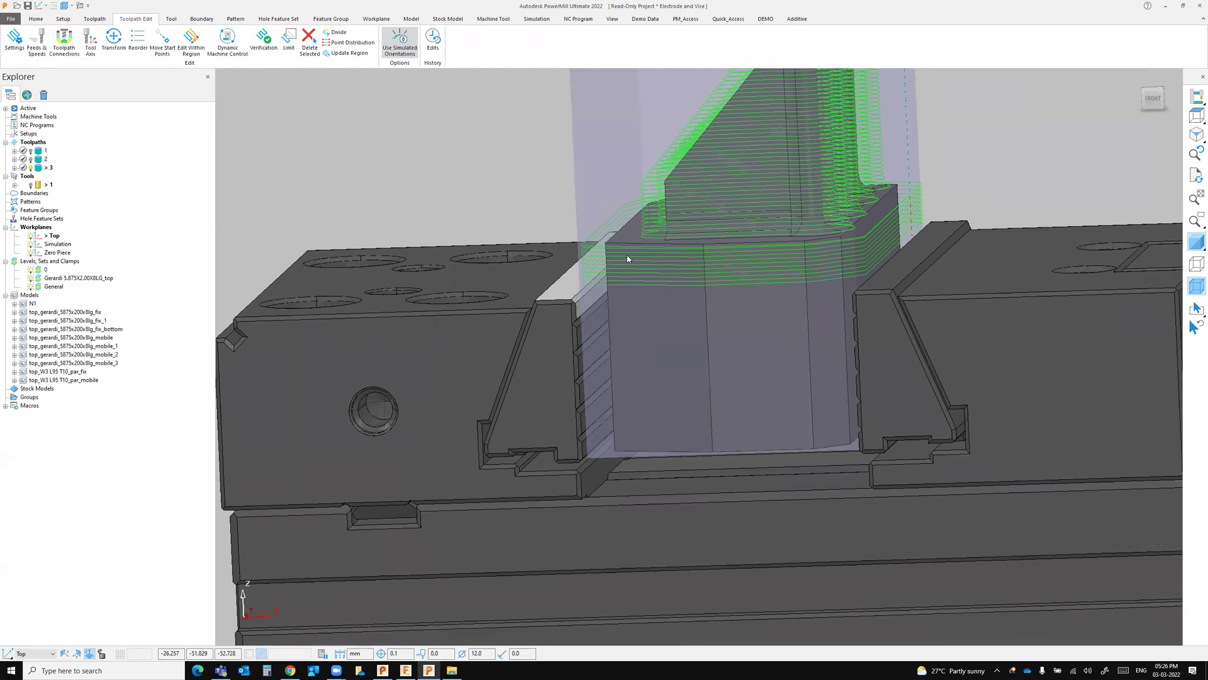
scroll(655, 261, "down", 3)
scroll(791, 287, "down", 2)
middle_click_drag(790, 286, 681, 308)
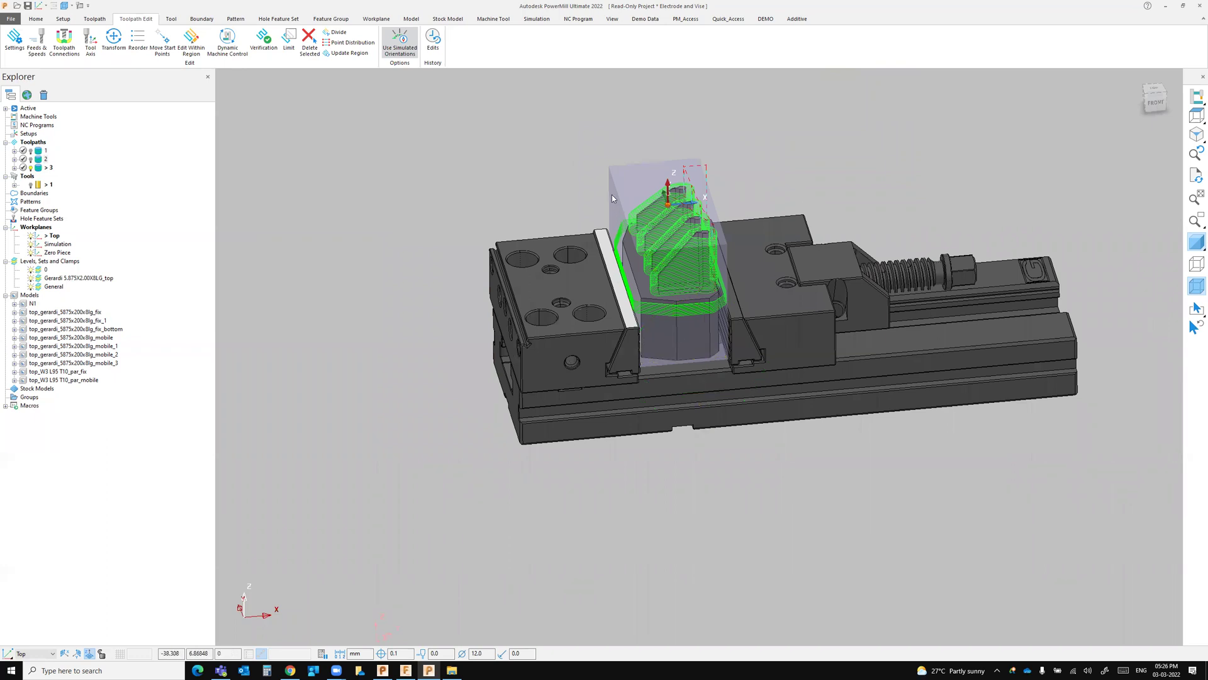
scroll(618, 194, "up", 3)
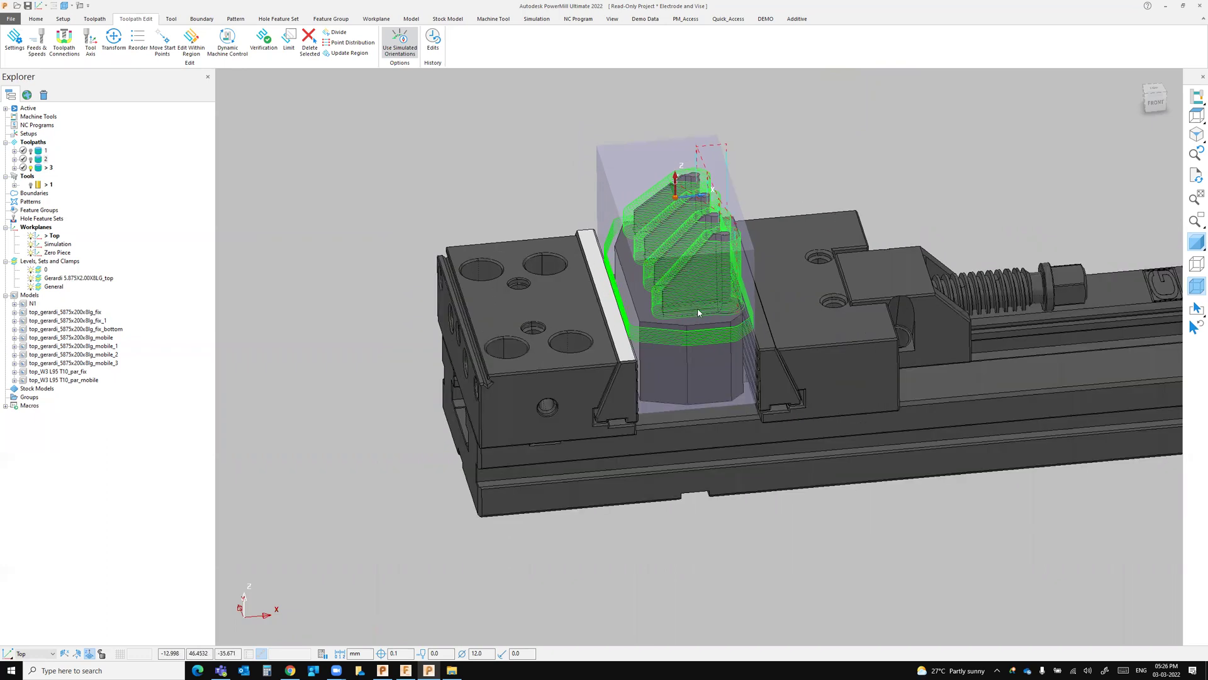
middle_click_drag(672, 342, 632, 336, "shift")
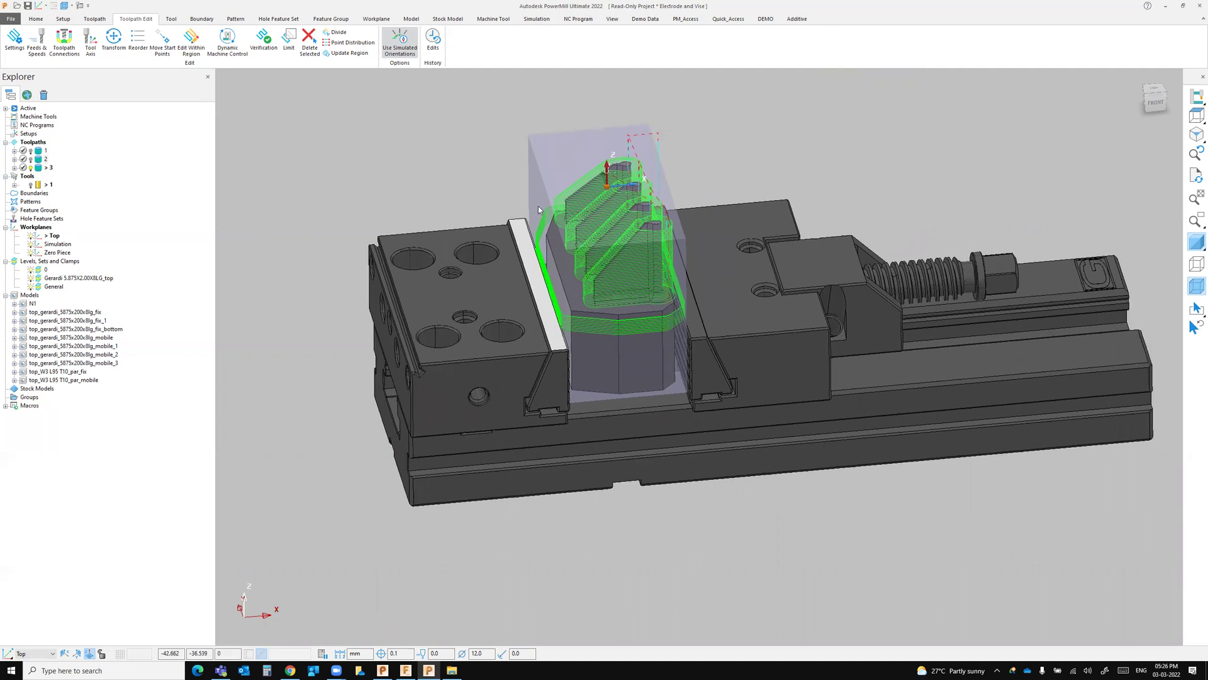
middle_click_drag(716, 356, 742, 318)
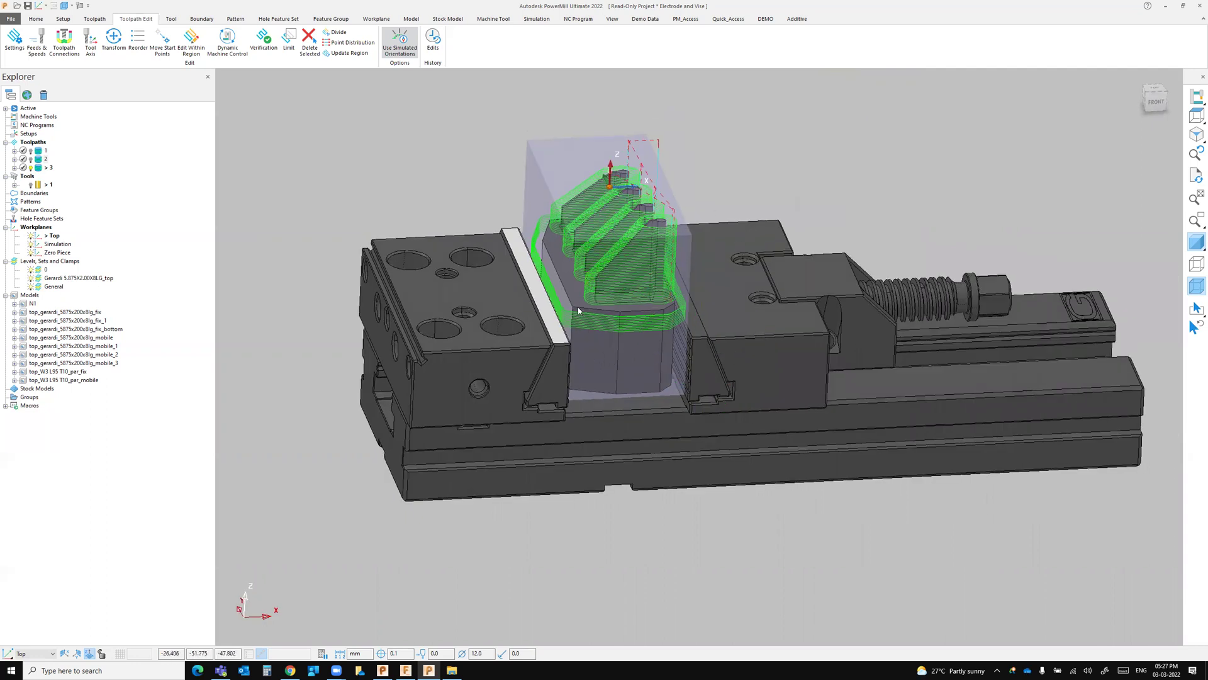
middle_click_drag(722, 327, 571, 209)
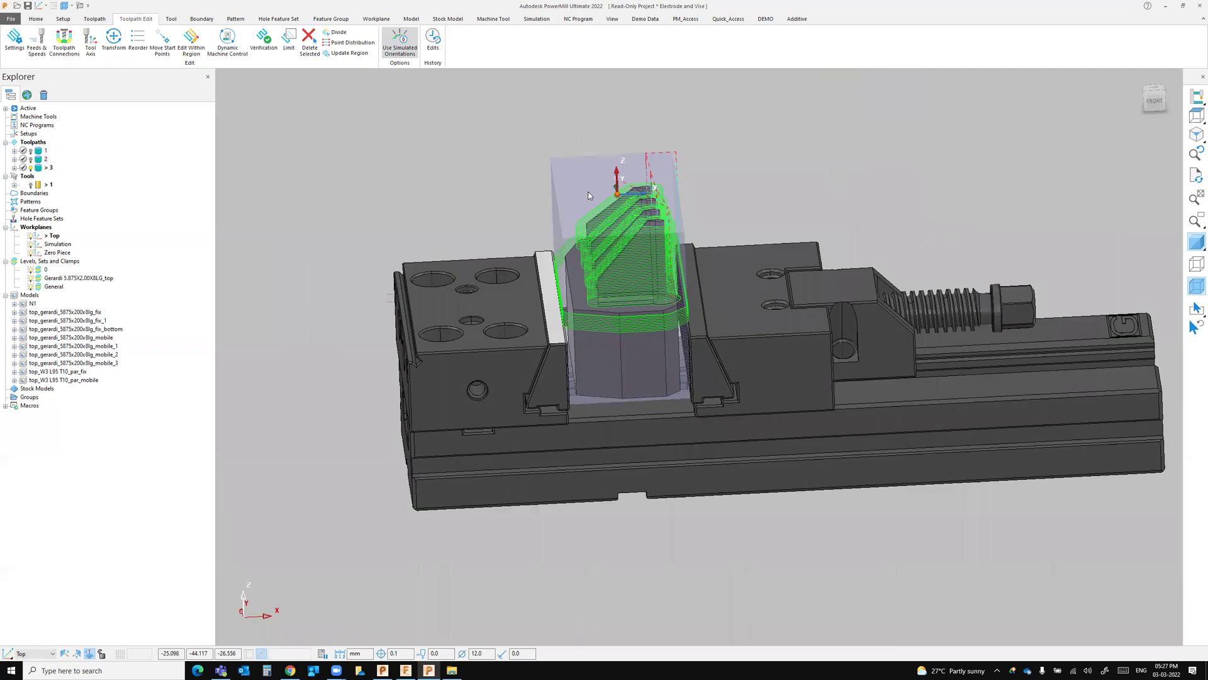
scroll(631, 296, "up", 2)
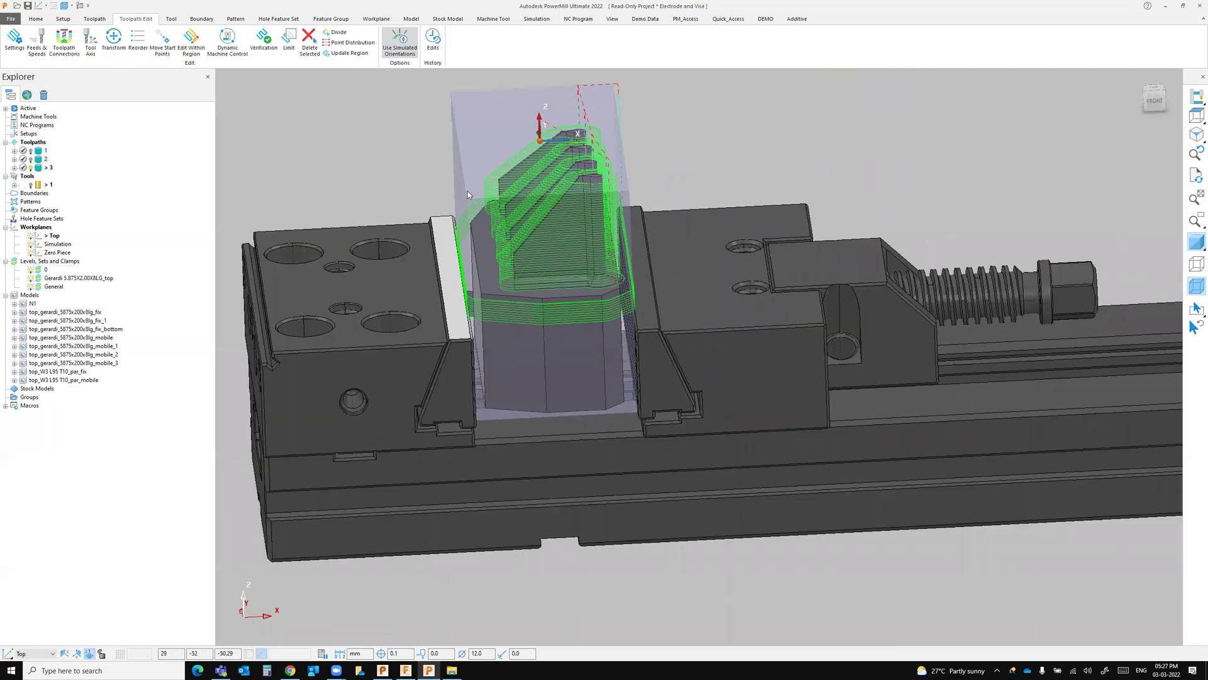